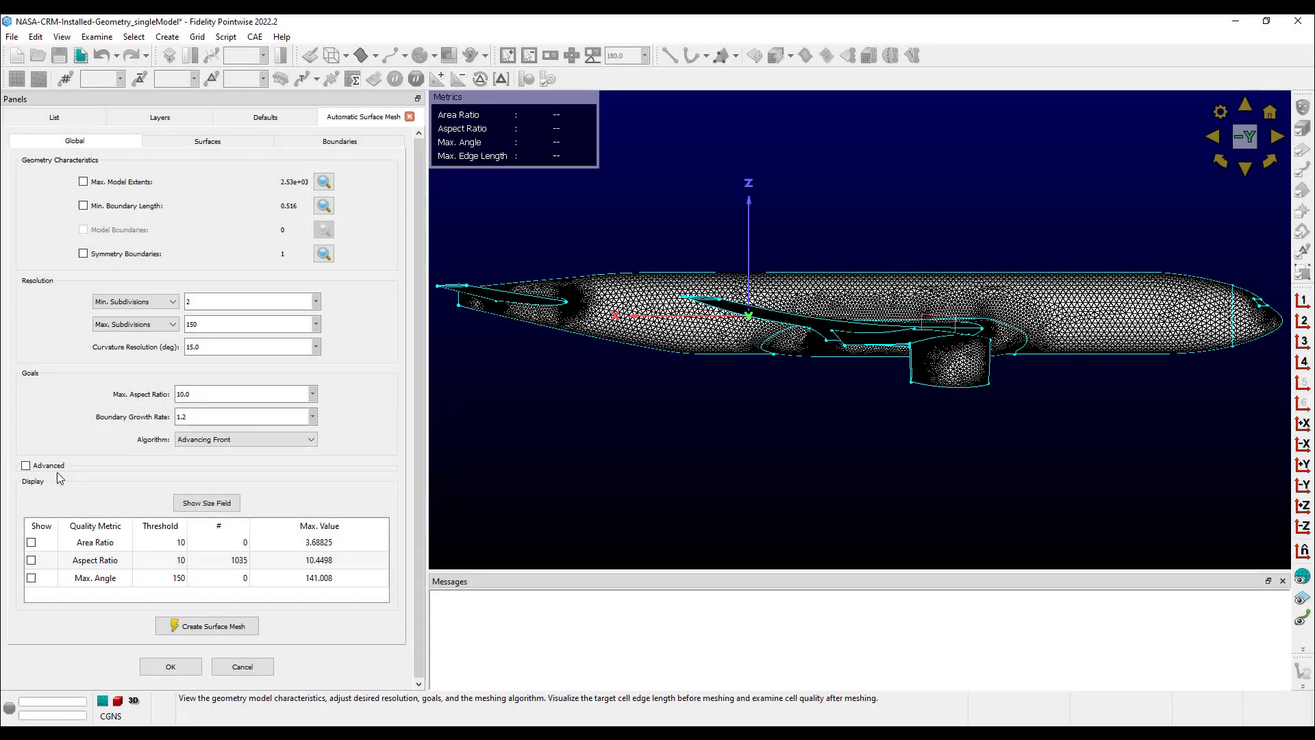
left_click(27, 467)
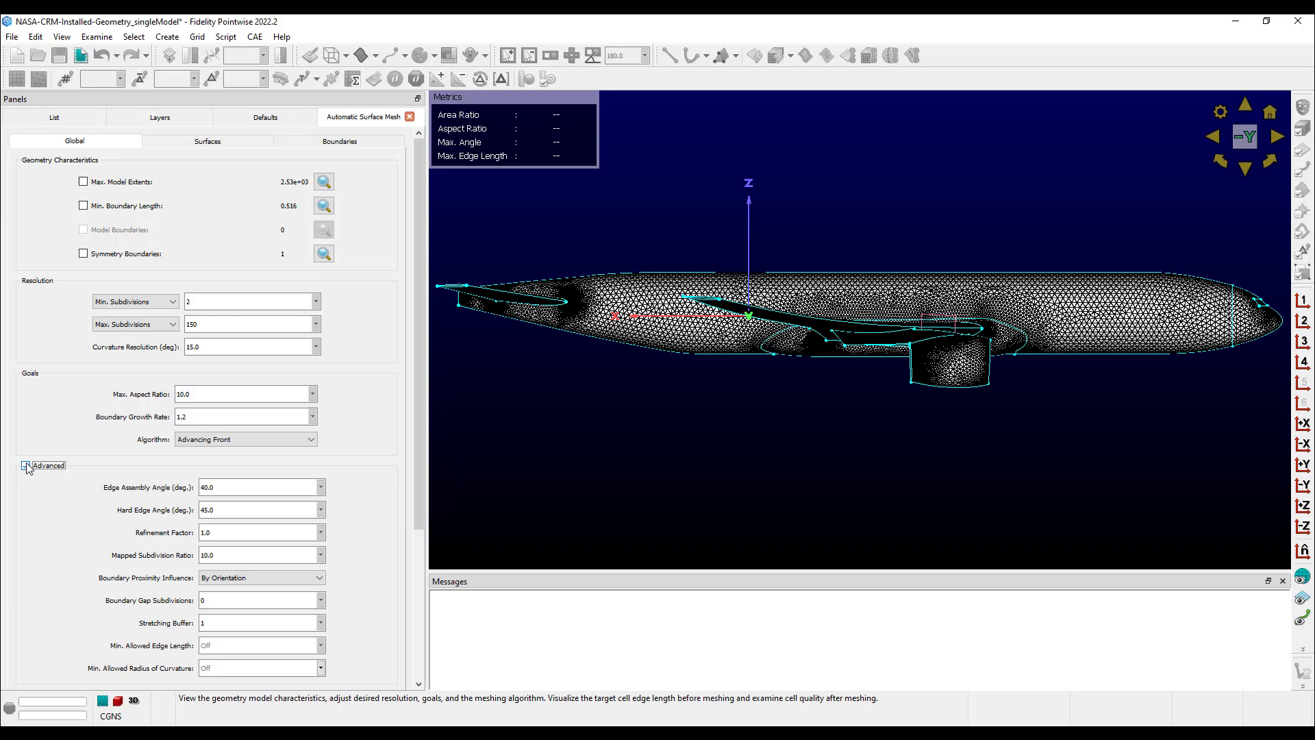
scroll(185, 559, "down", 3)
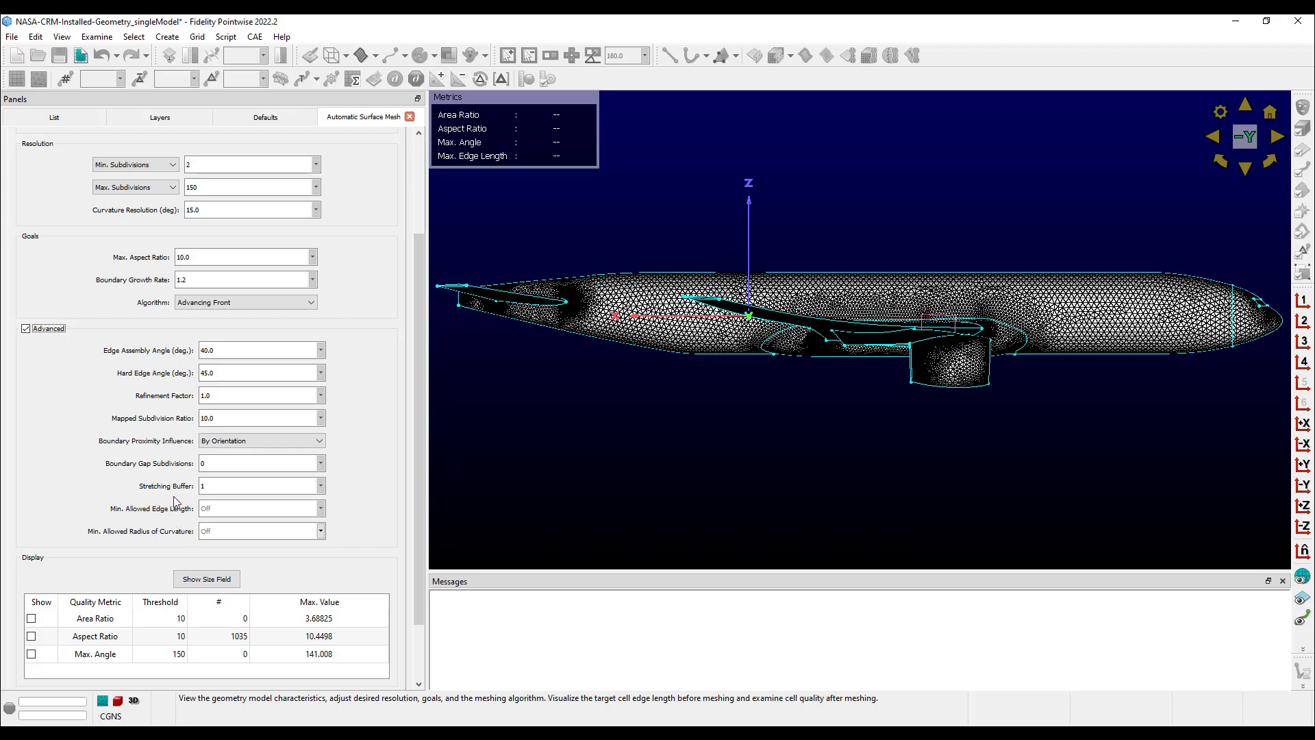
scroll(170, 484, "up", 5)
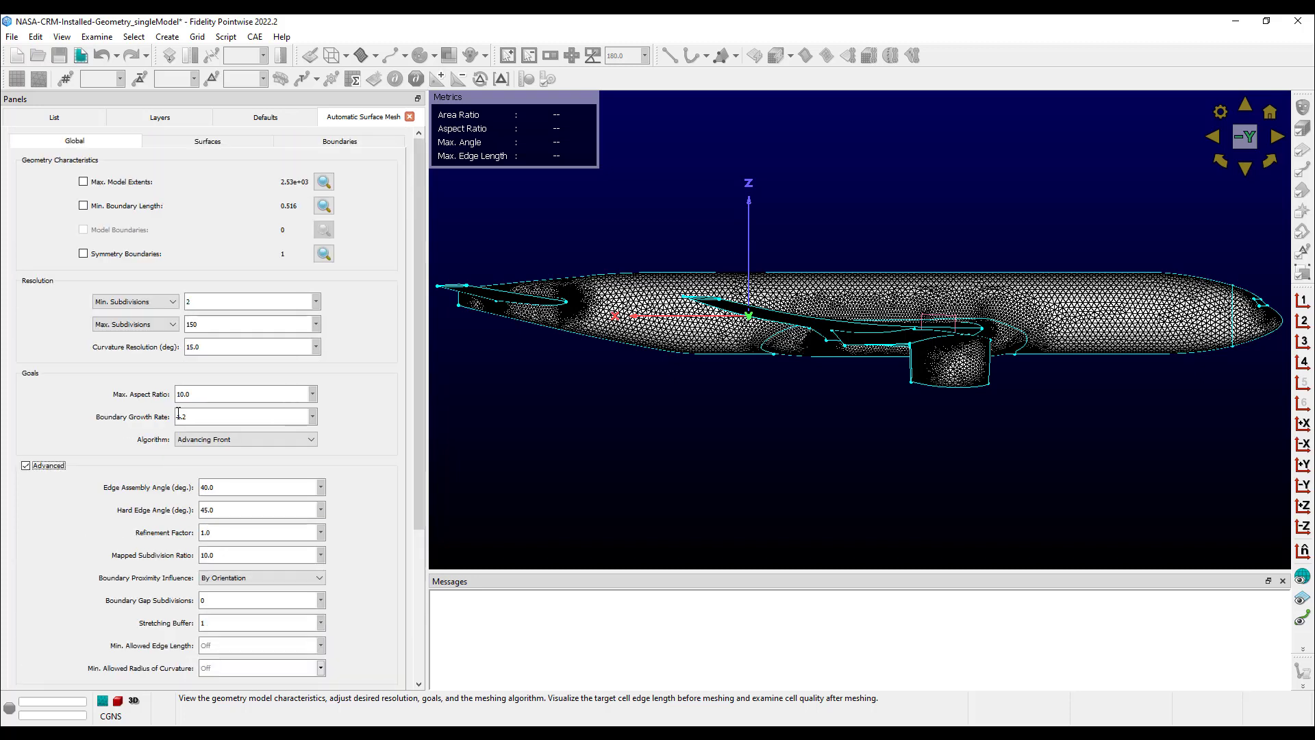
On the Surfaces tab, display the Global and TE surface mapping filters.
left_click(214, 145)
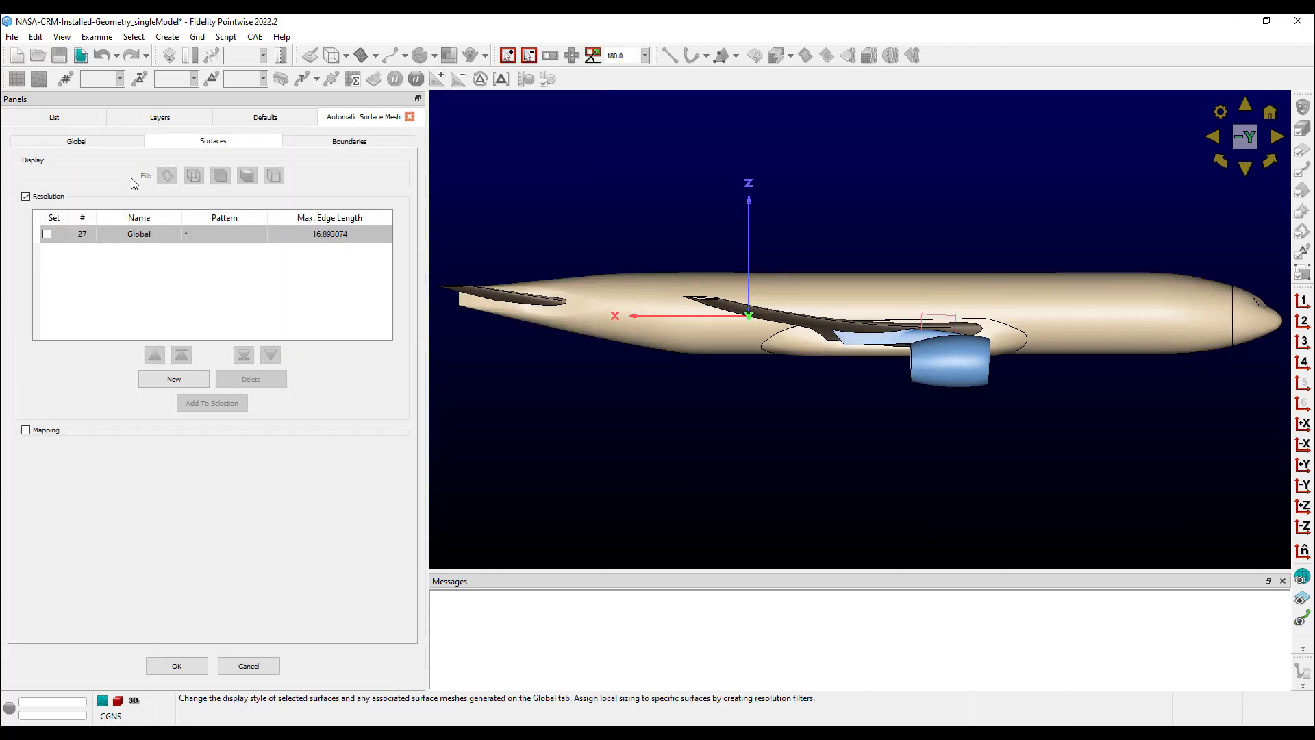
left_click(26, 428)
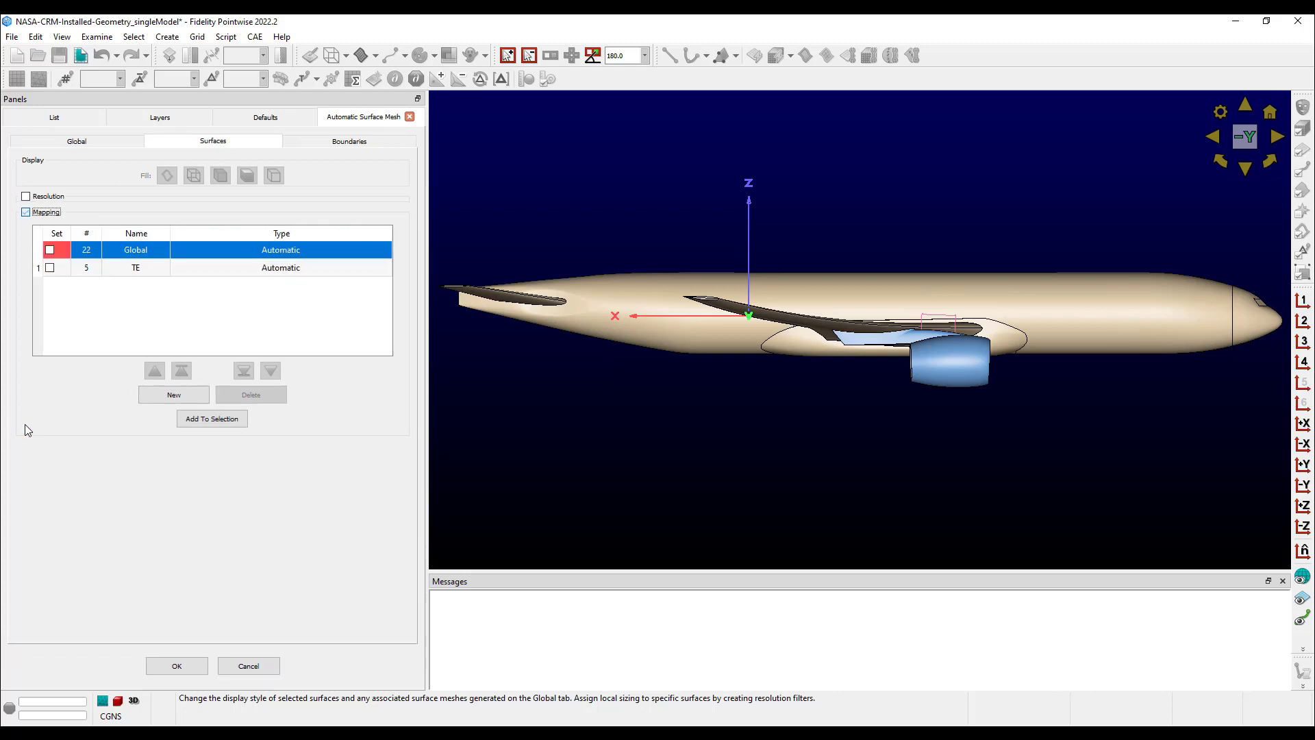
left_click(26, 196)
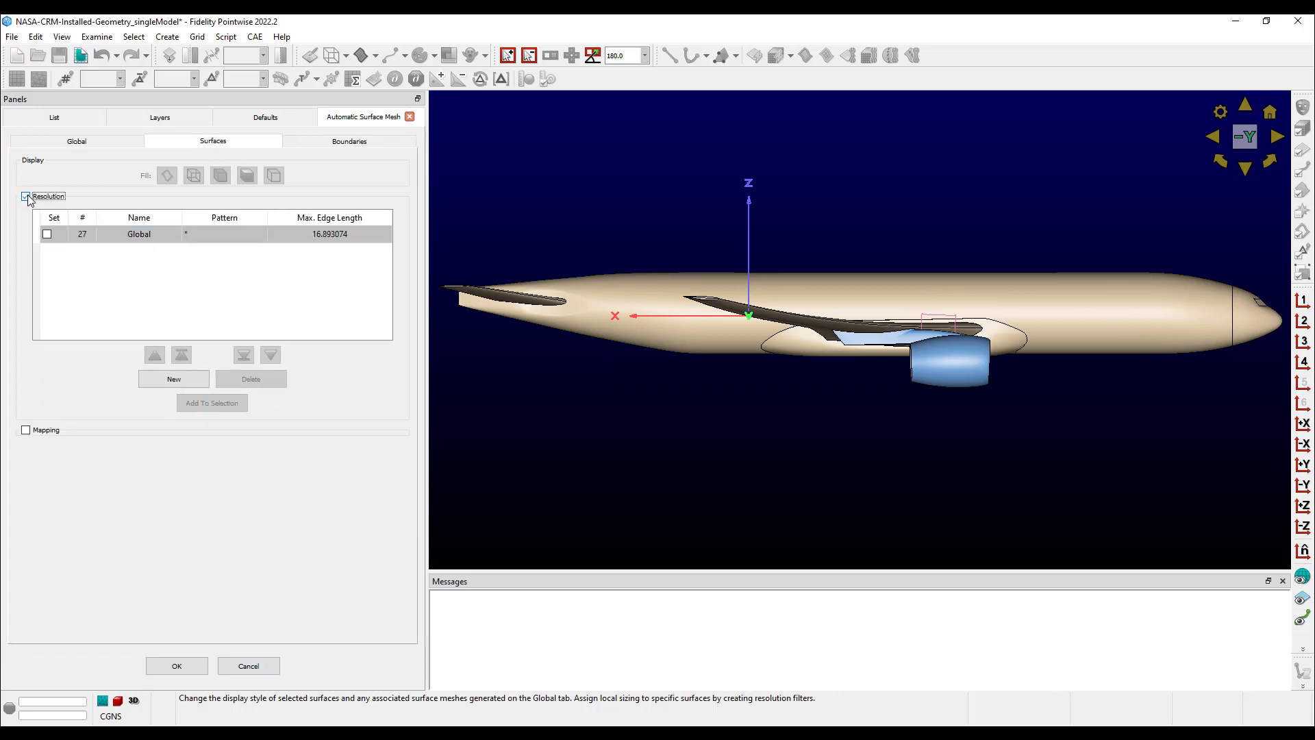
left_click(25, 430)
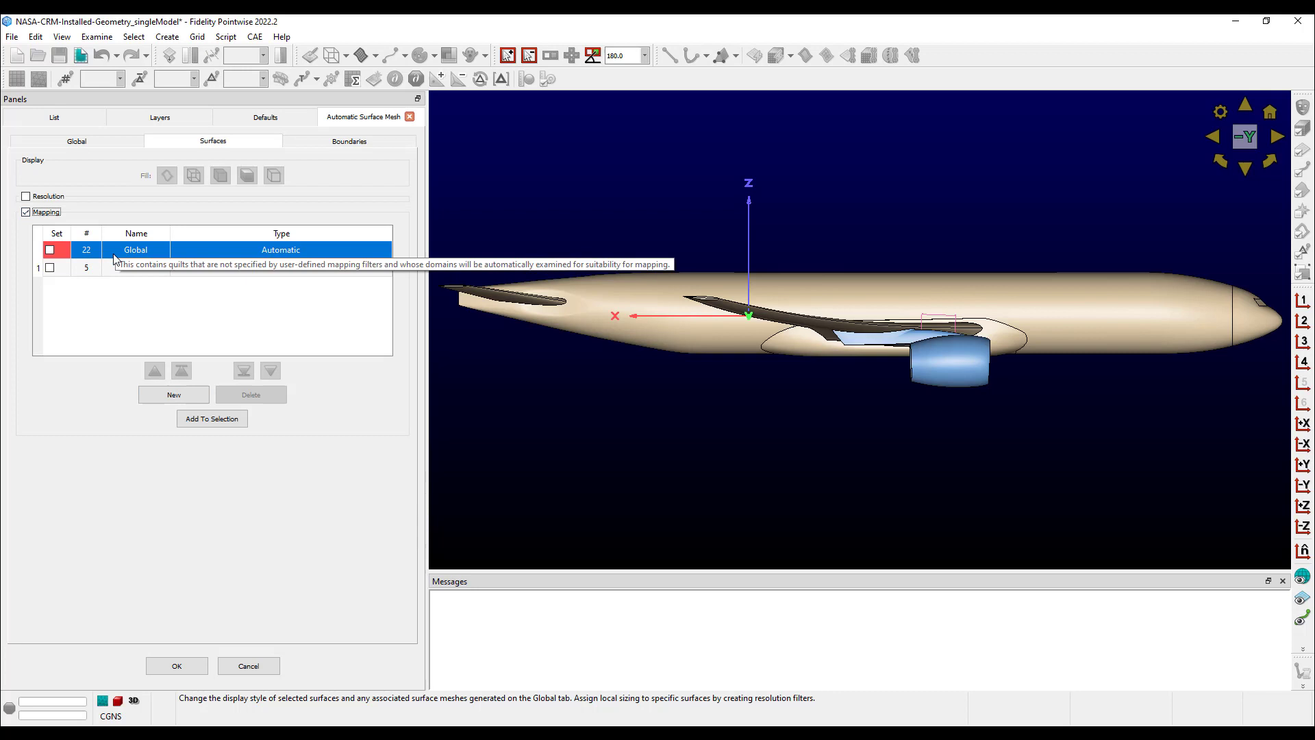
Select the TE mapping filter to view its settings.
double_click(135, 272)
left_click(131, 307)
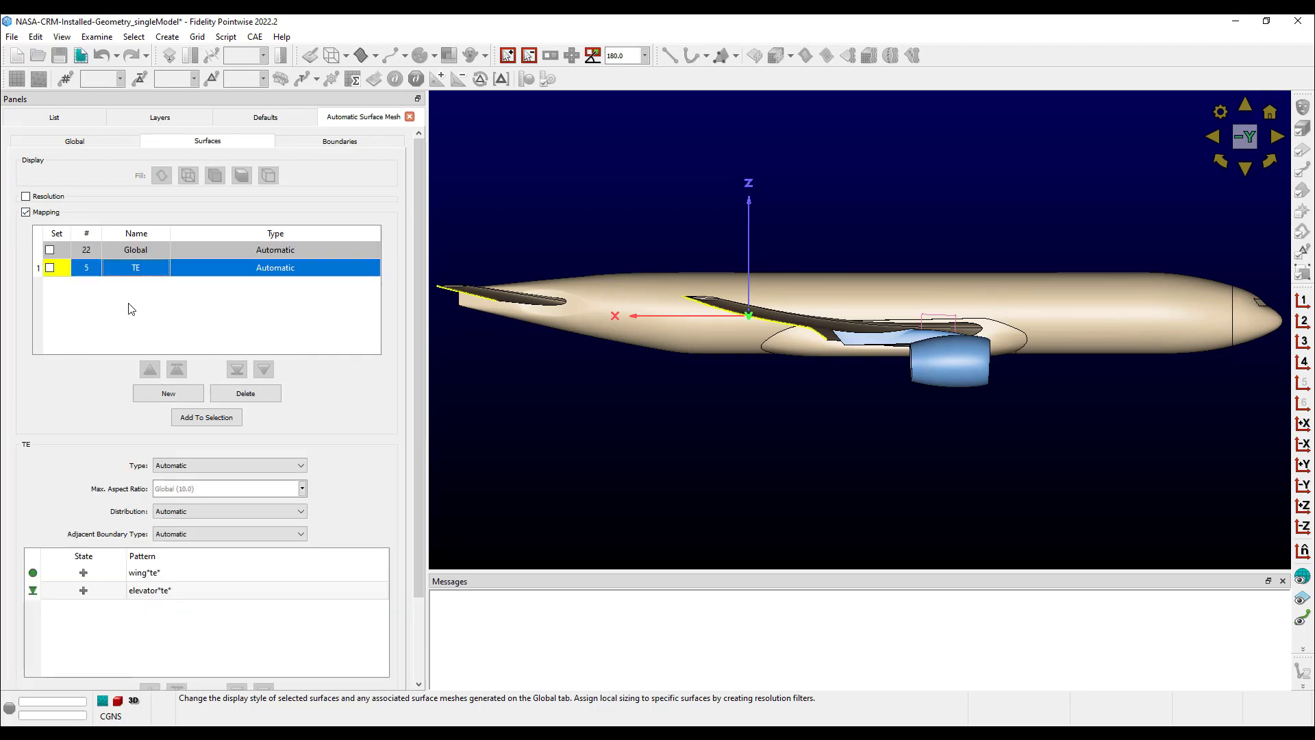
left_click(129, 271)
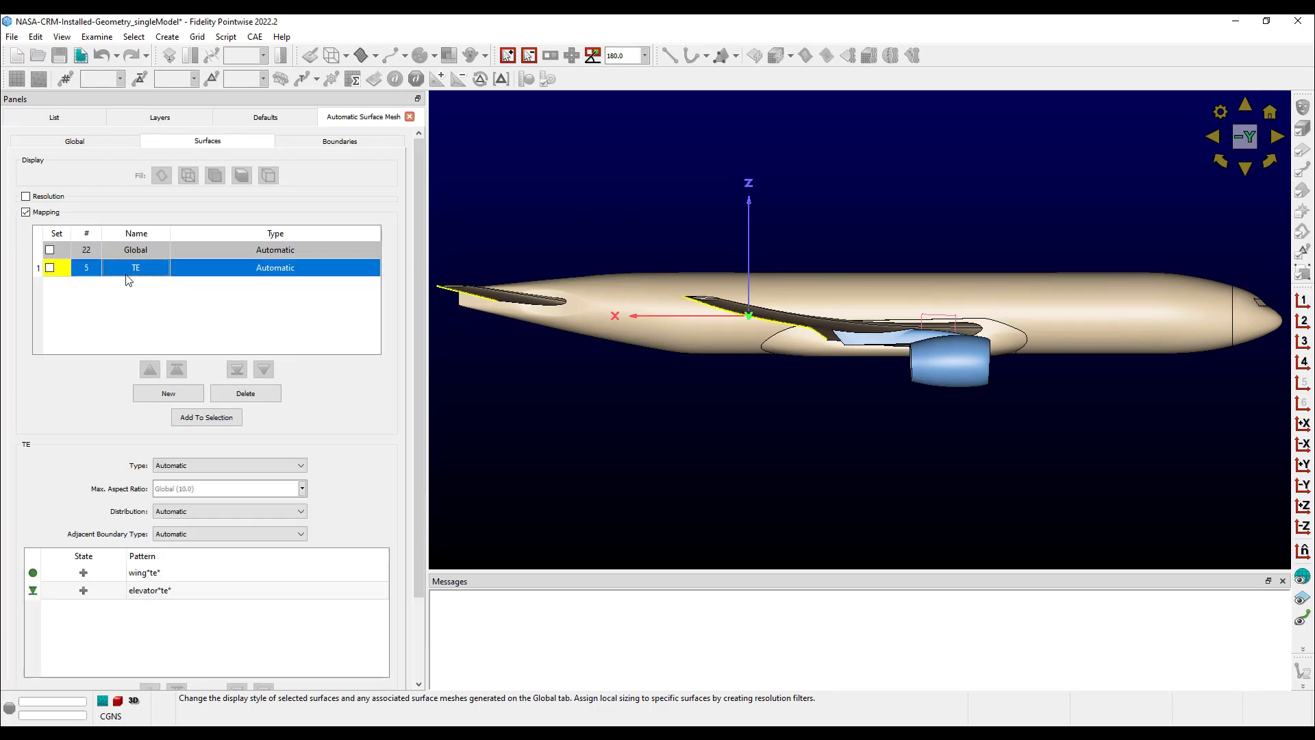
Keep the TE filter's Distribution and Adjacent Boundary Type both on Automatic.
left_click(163, 513)
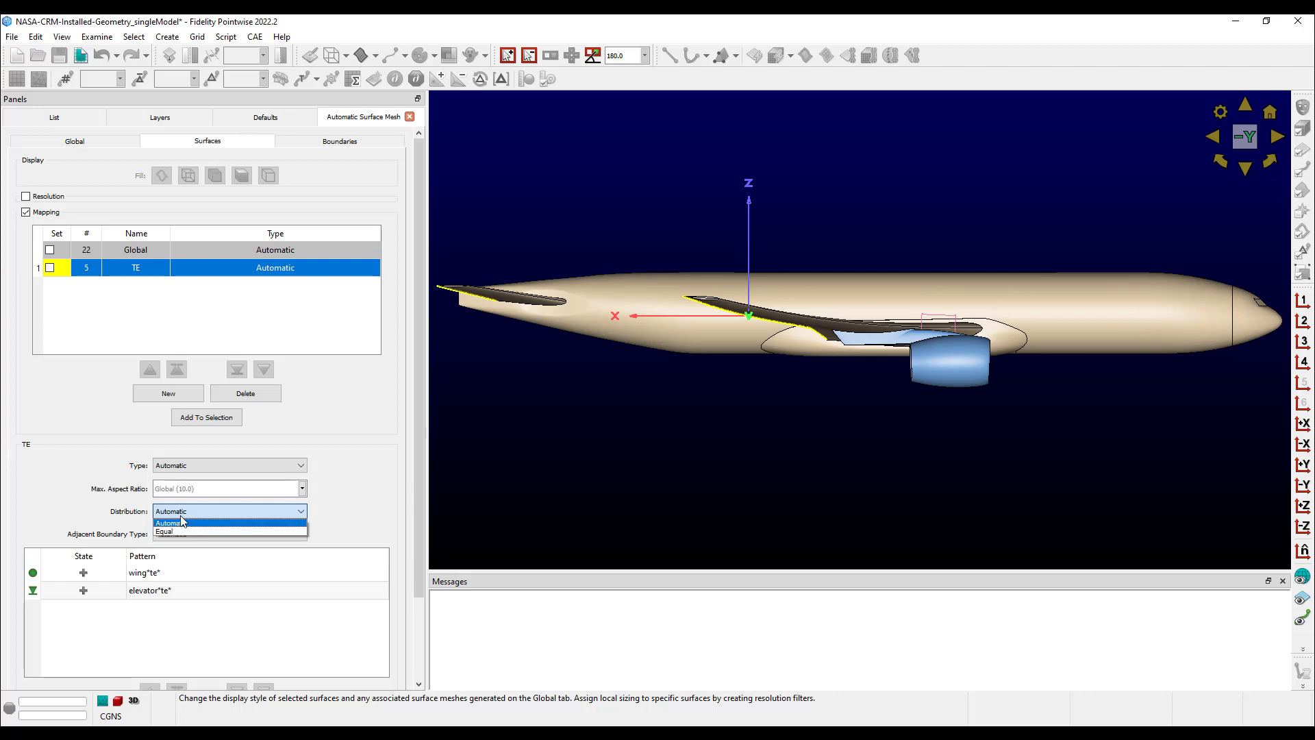
left_click(182, 523)
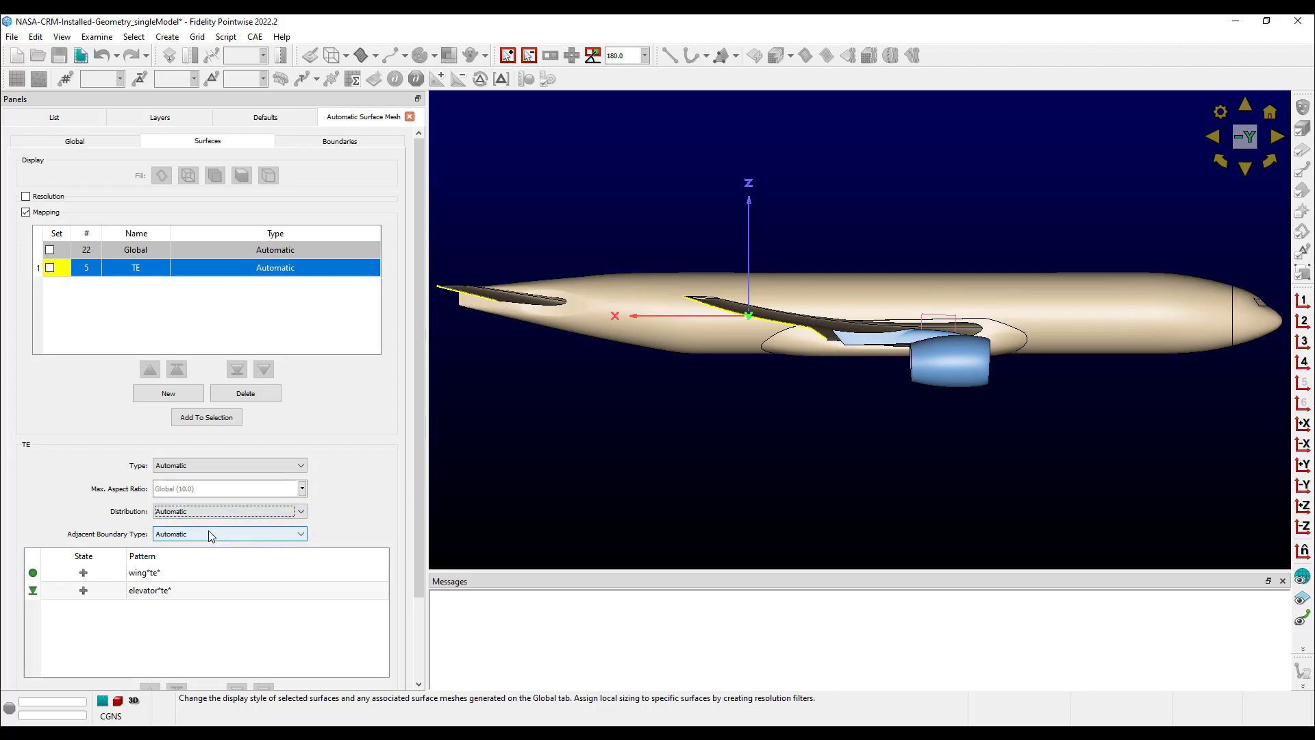
mouse_move(209, 530)
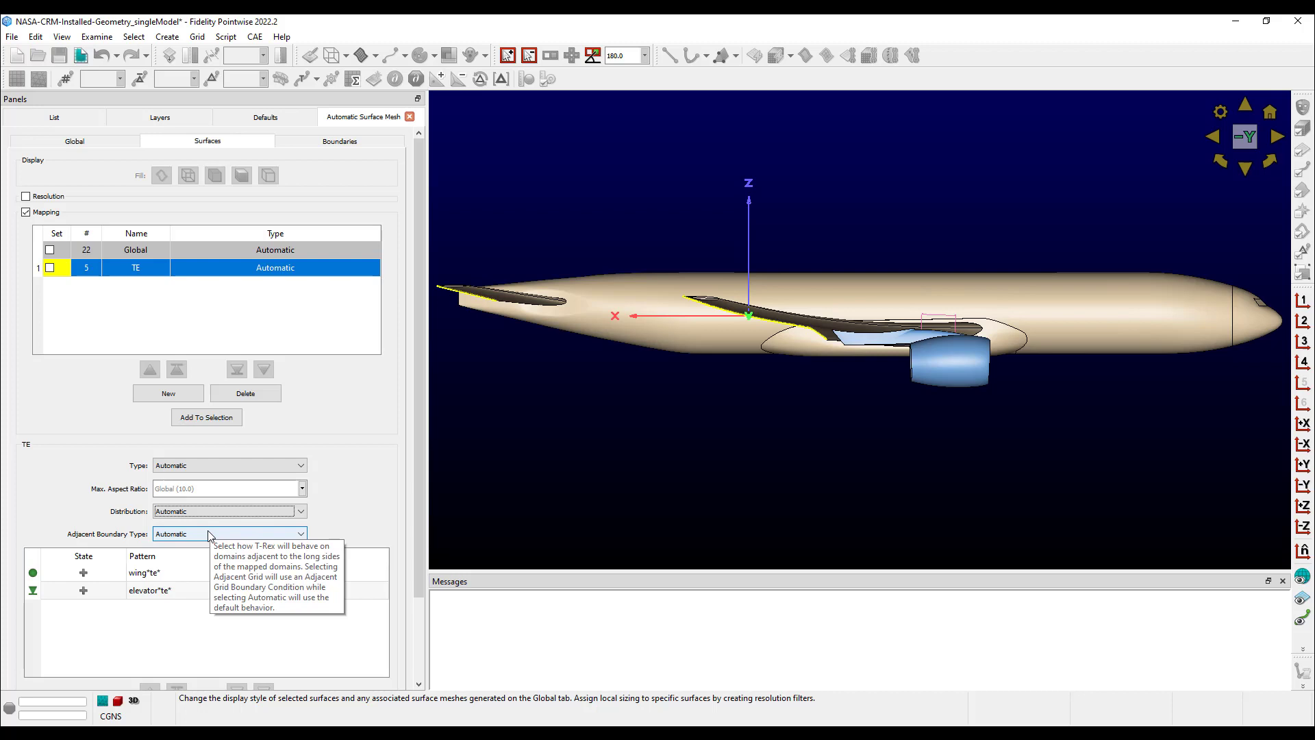
left_click(209, 534)
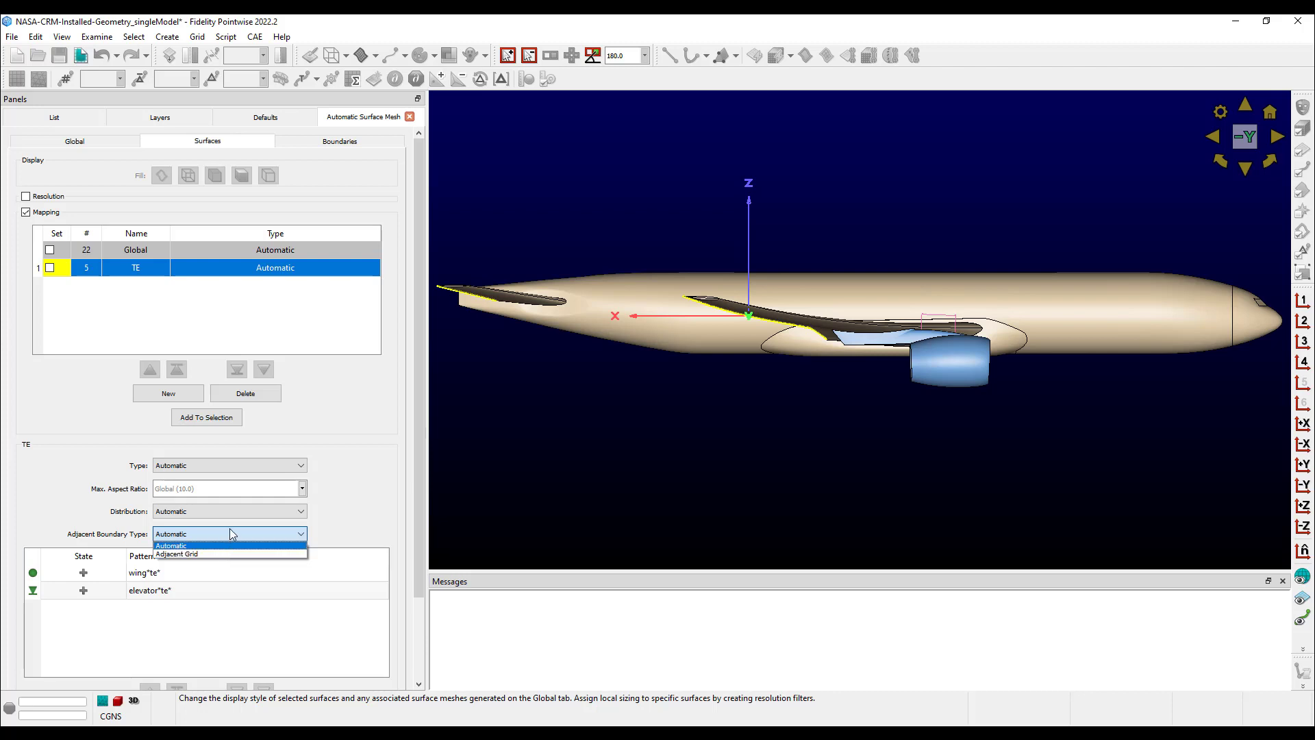
left_click(229, 528)
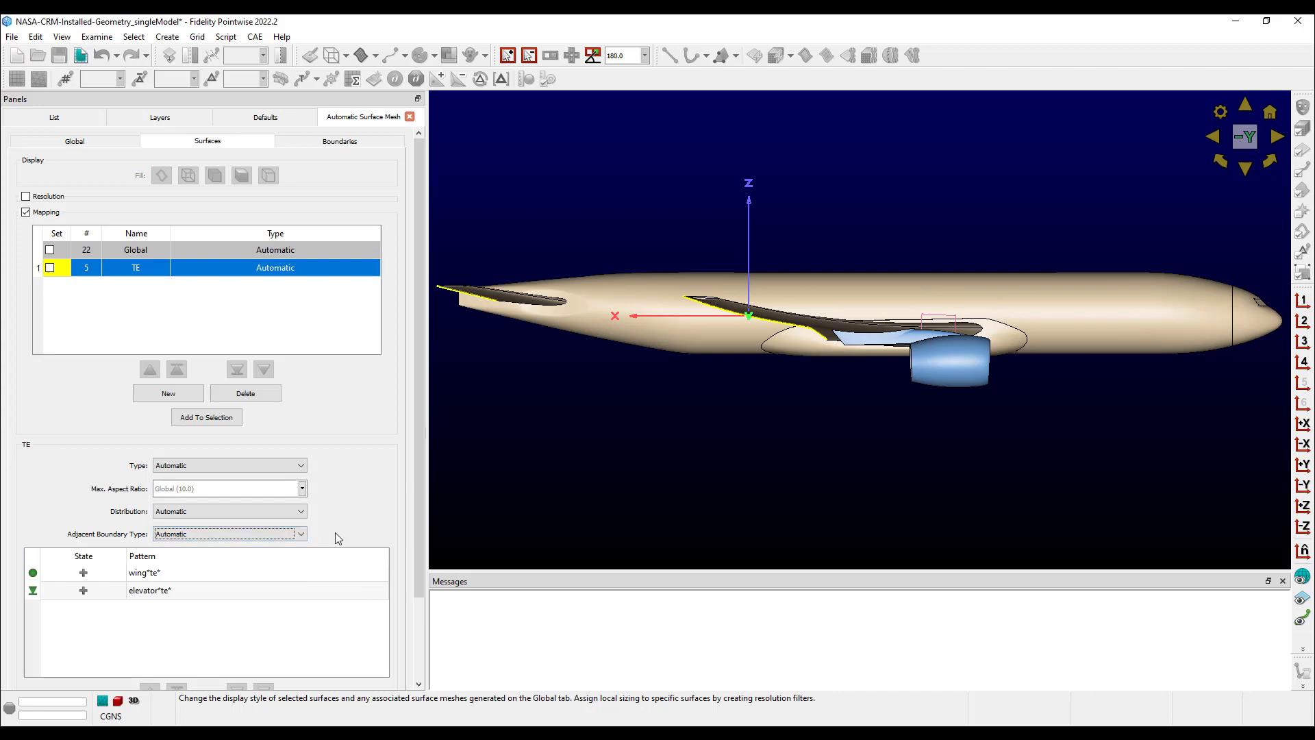
left_click(277, 510)
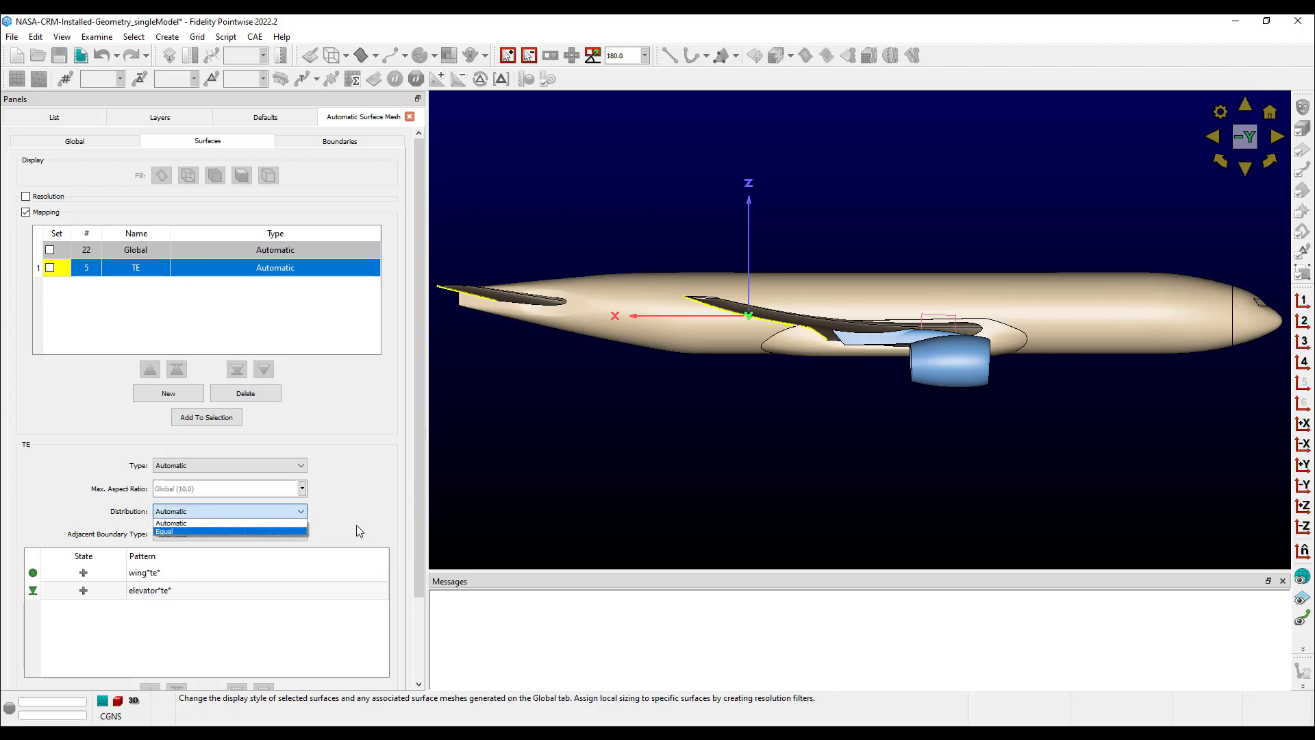
left_click(356, 525)
left_click(278, 535)
left_click(351, 532)
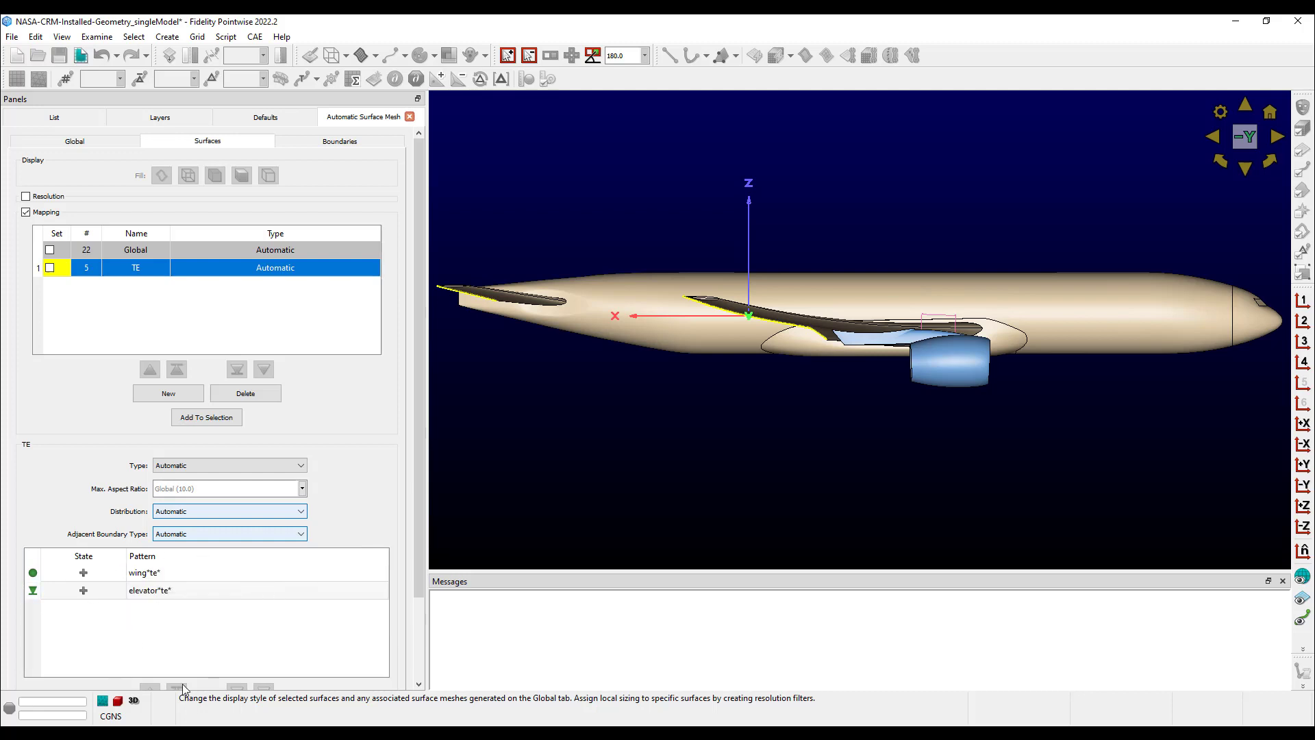
Move elevator*te* above wing*te*, then restore the original wing*te*, elevator*te* order.
left_click(251, 578)
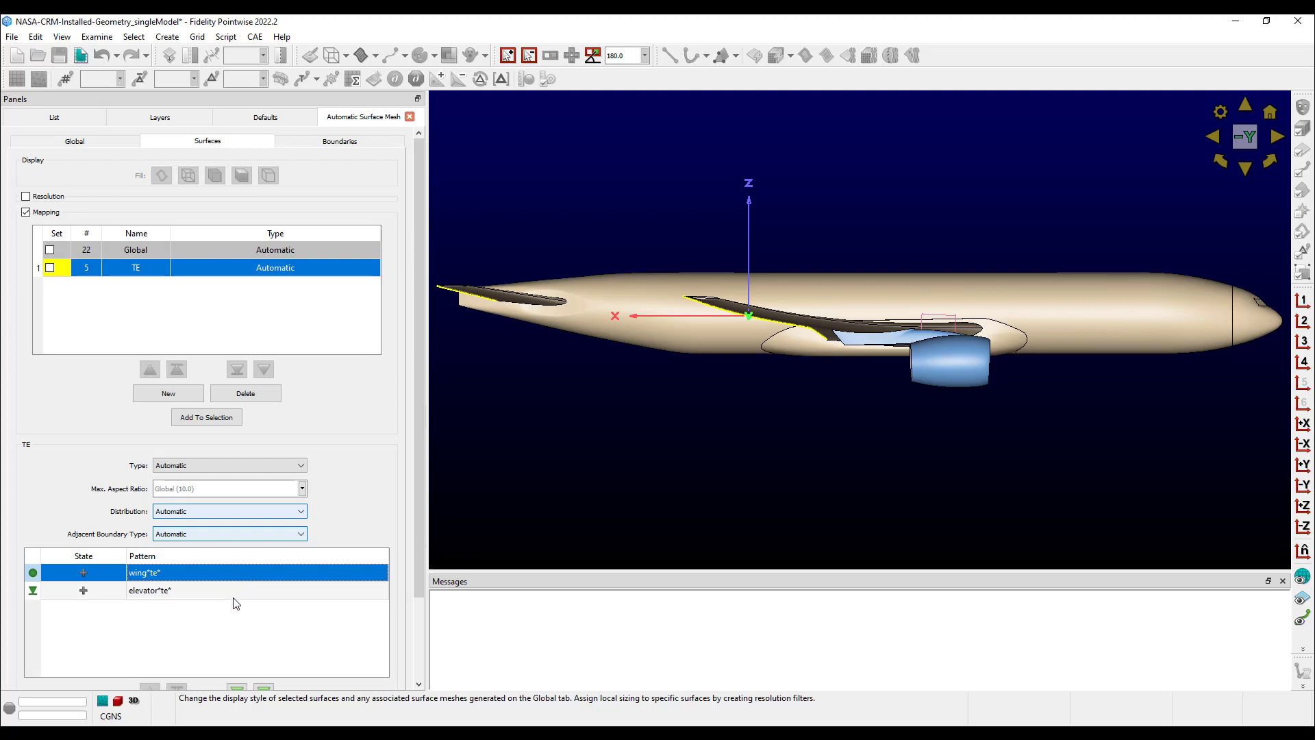
left_click(233, 594)
scroll(246, 610, "down", 2)
left_click(176, 623)
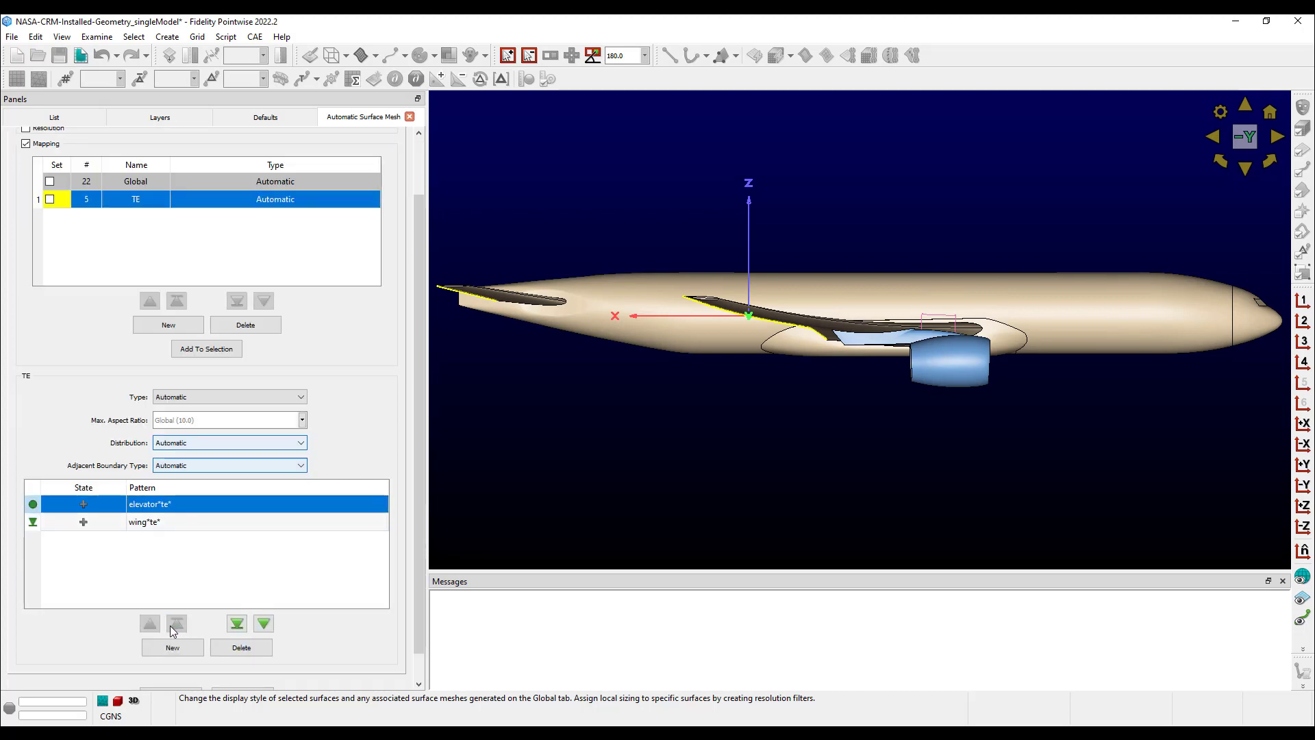
left_click(236, 624)
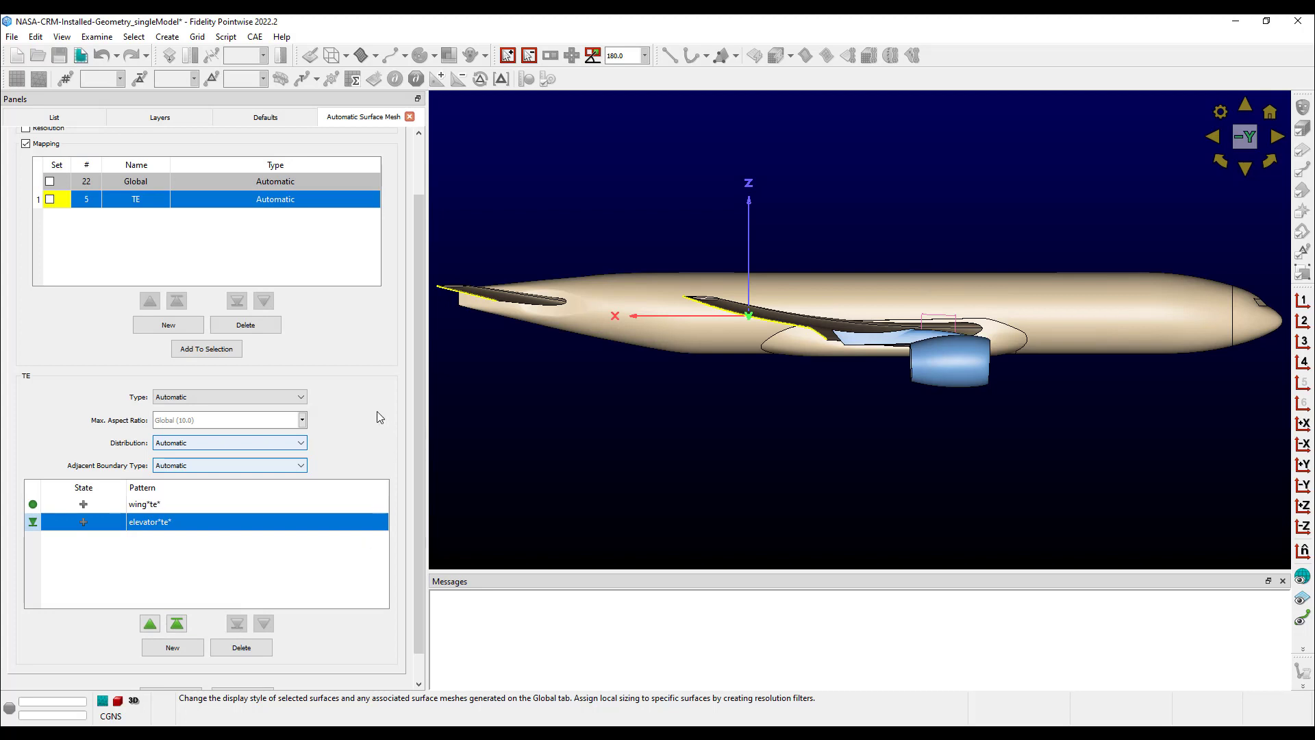
scroll(380, 417, "up", 3)
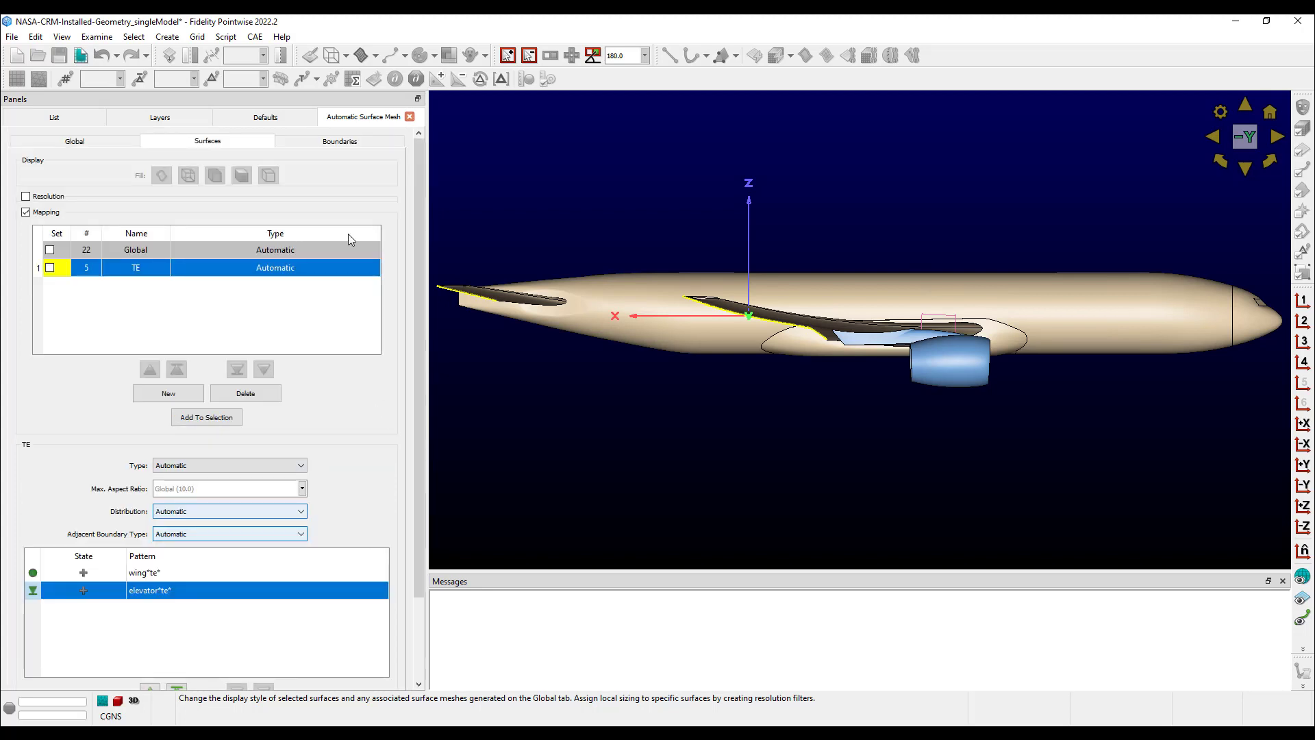
left_click(344, 141)
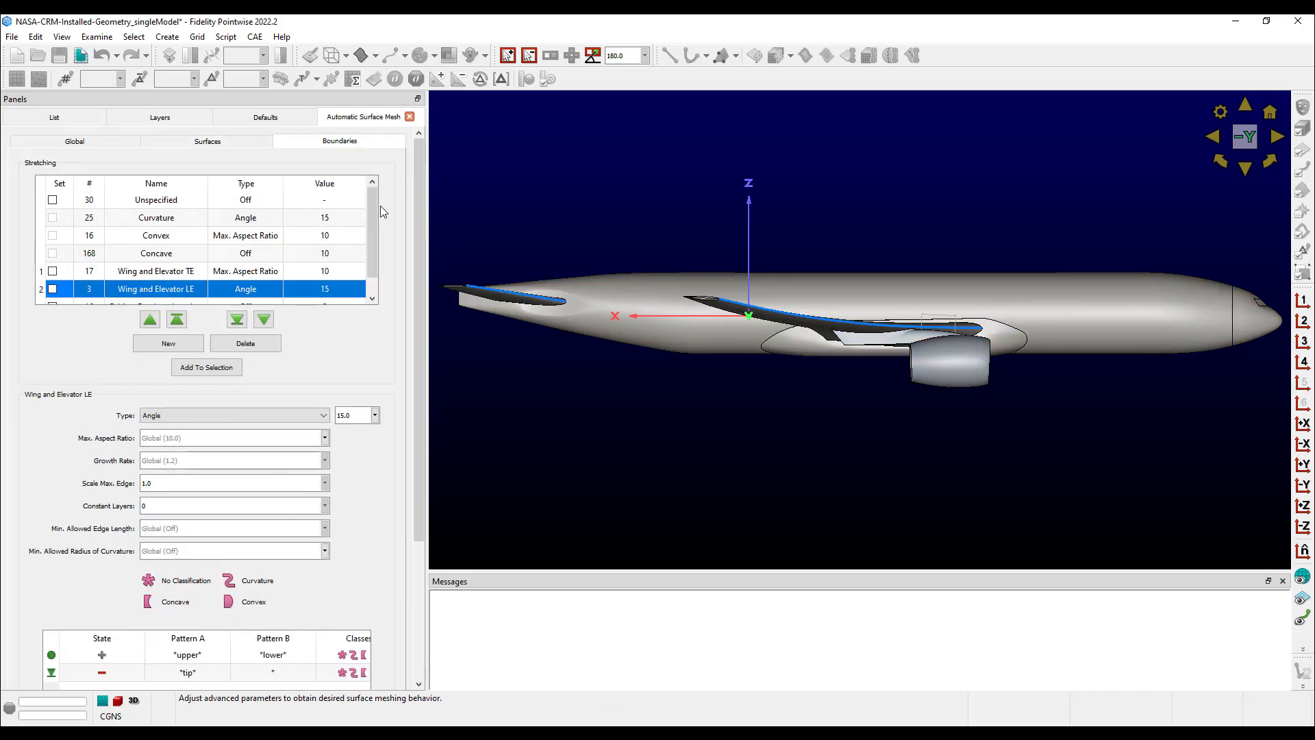
double_click(175, 288)
left_click(187, 290)
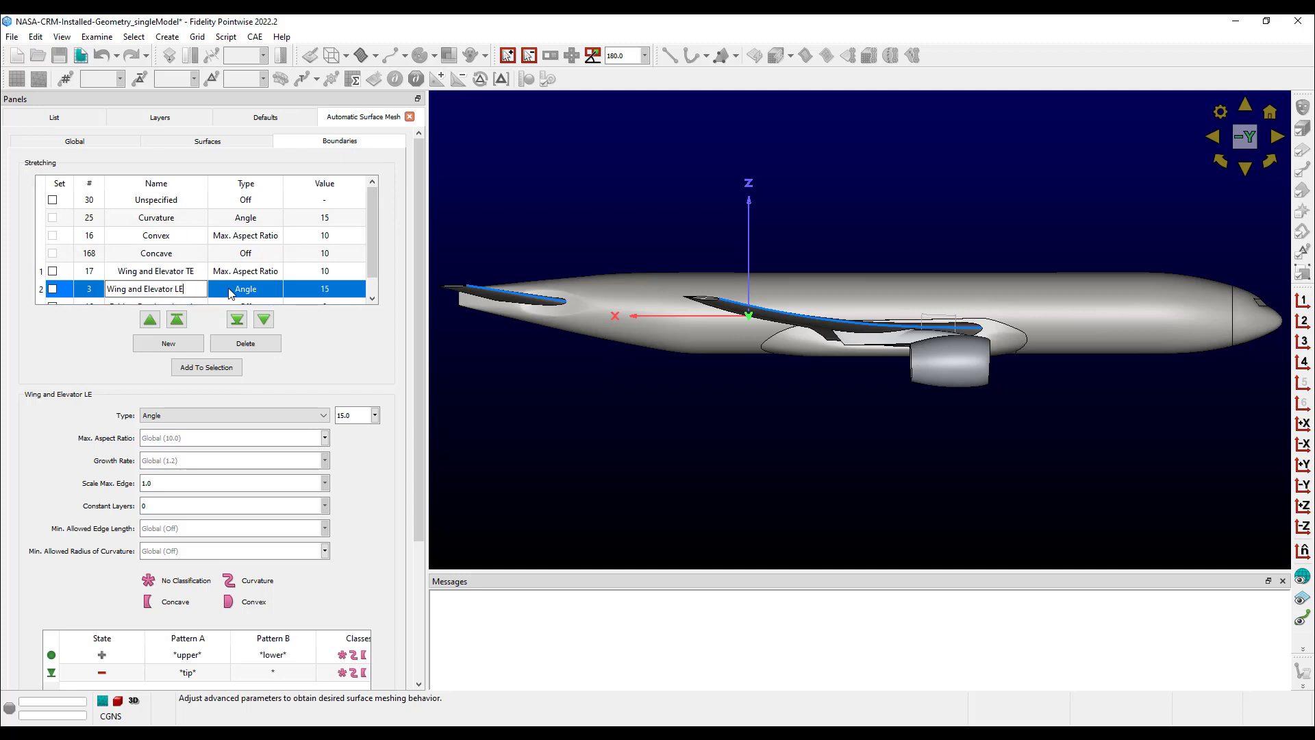
key("Return")
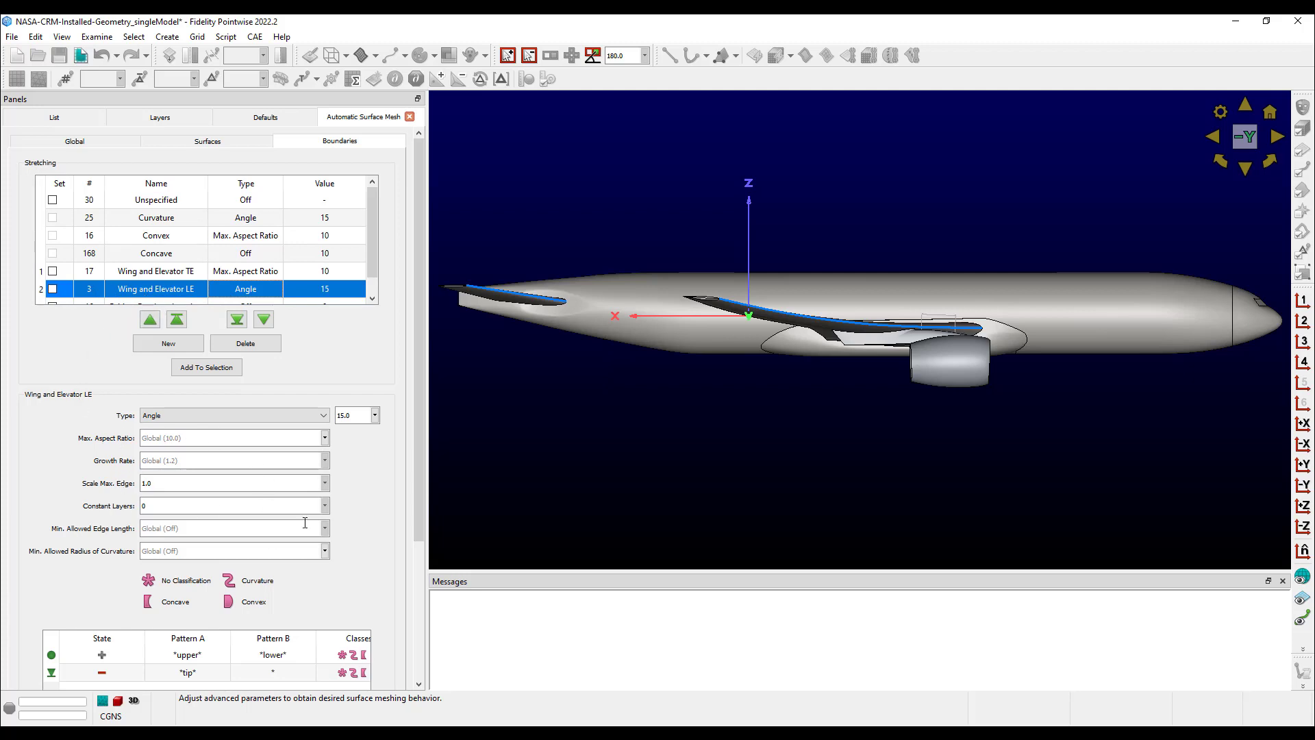
scroll(375, 471, "down", 2)
left_click(257, 347)
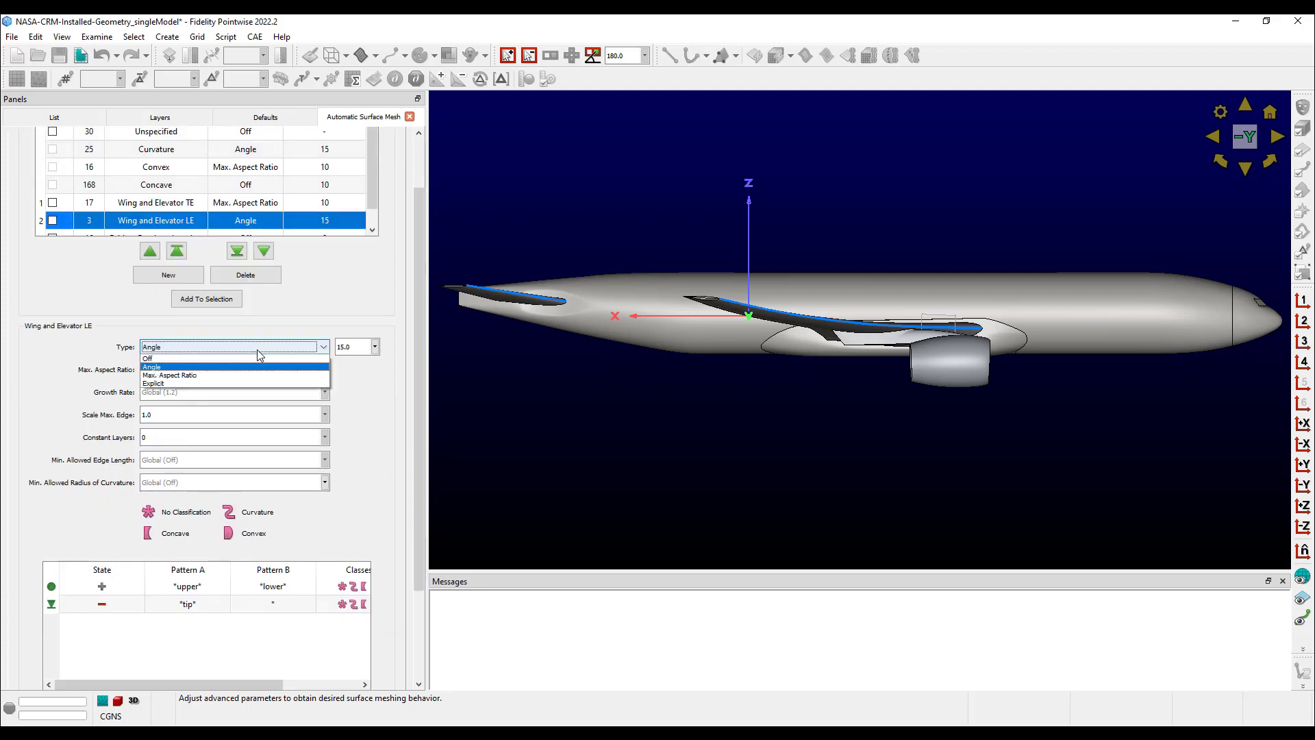
left_click(358, 344)
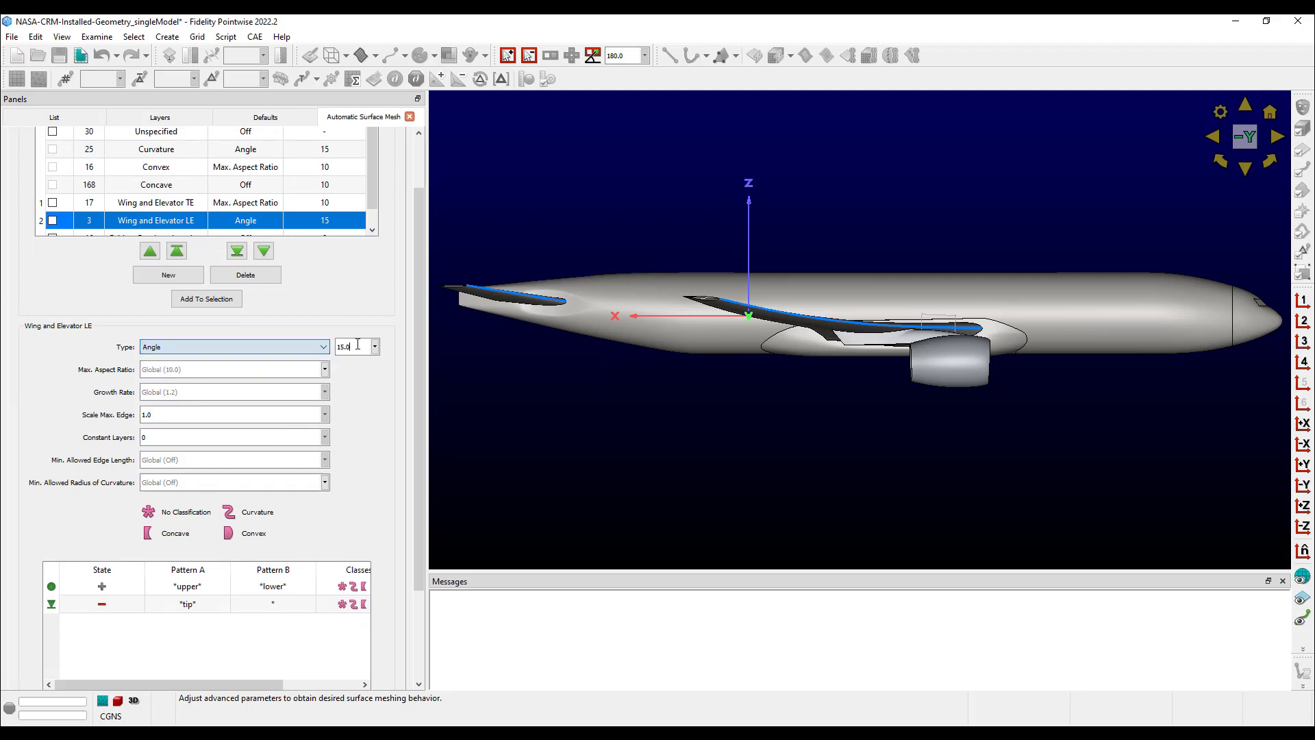
left_click(273, 347)
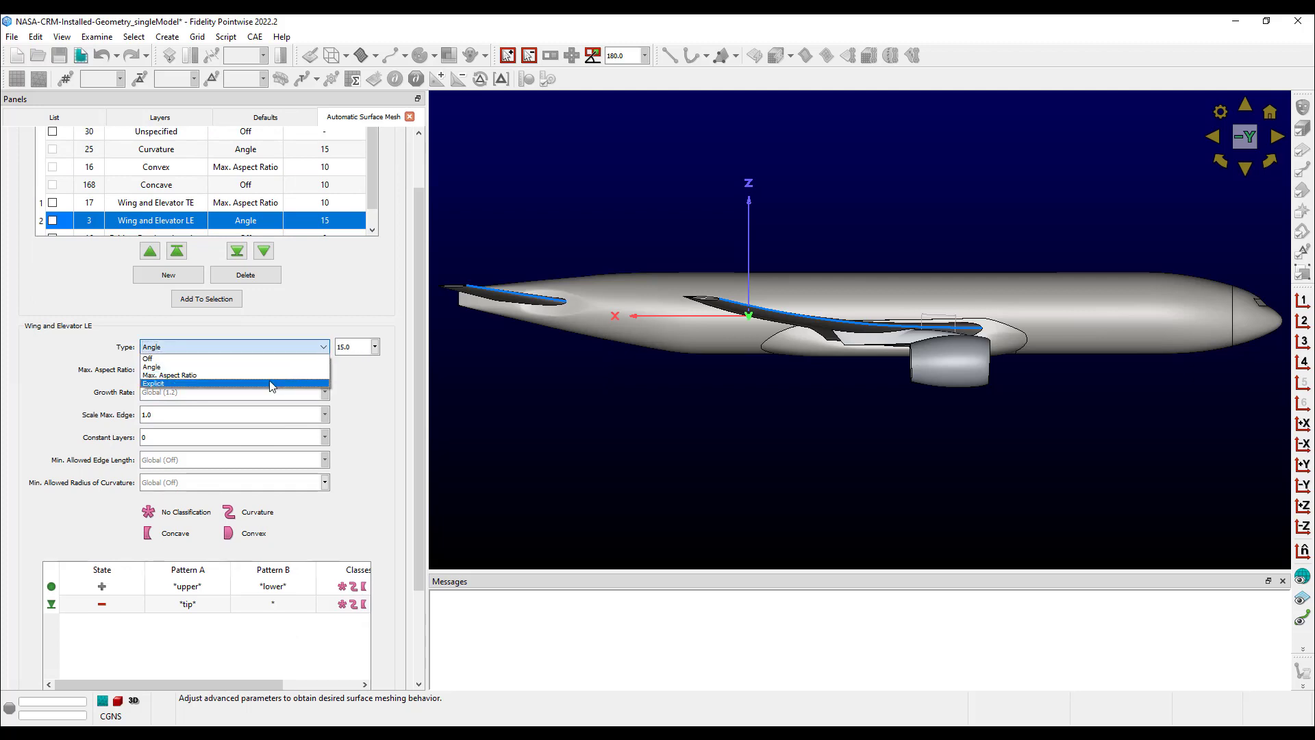
left_click(363, 382)
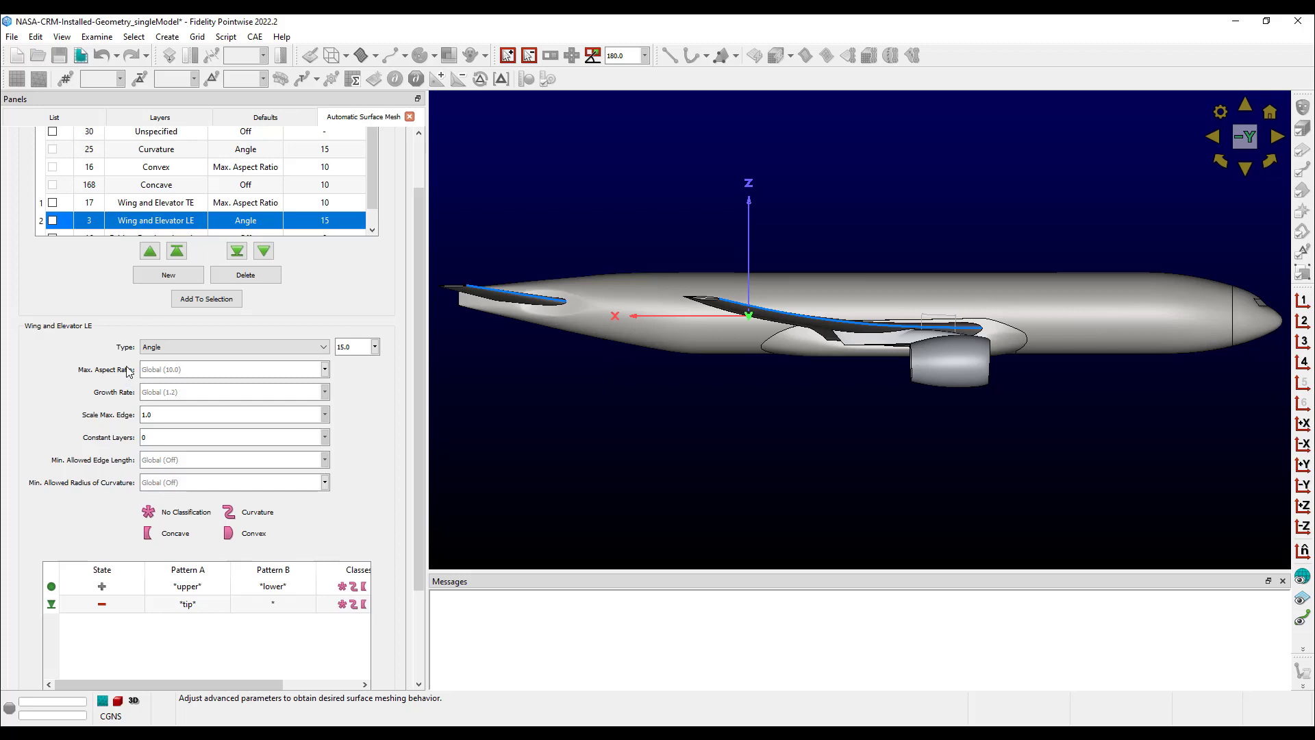
scroll(121, 357, "up", 2)
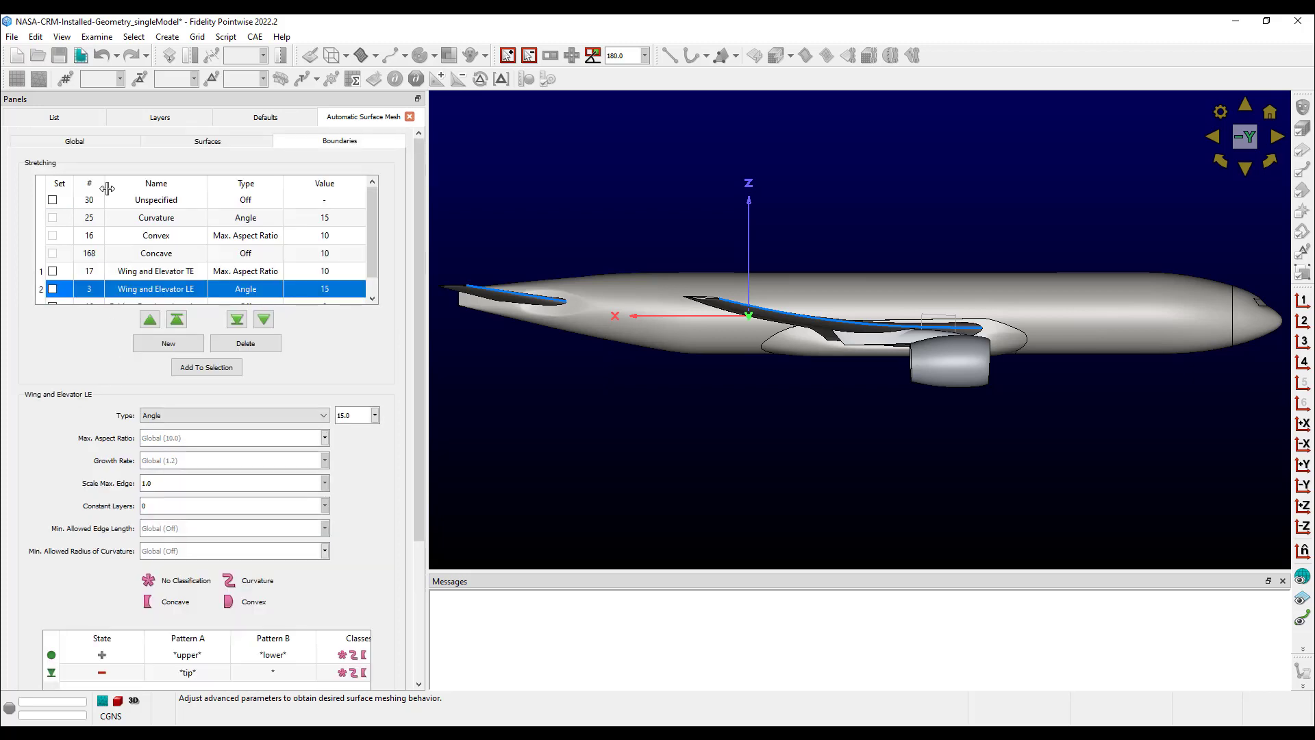
Set the Global Min. Allowed Radius of Curvature to 0.25, checking wing and fuselage views.
left_click(97, 143)
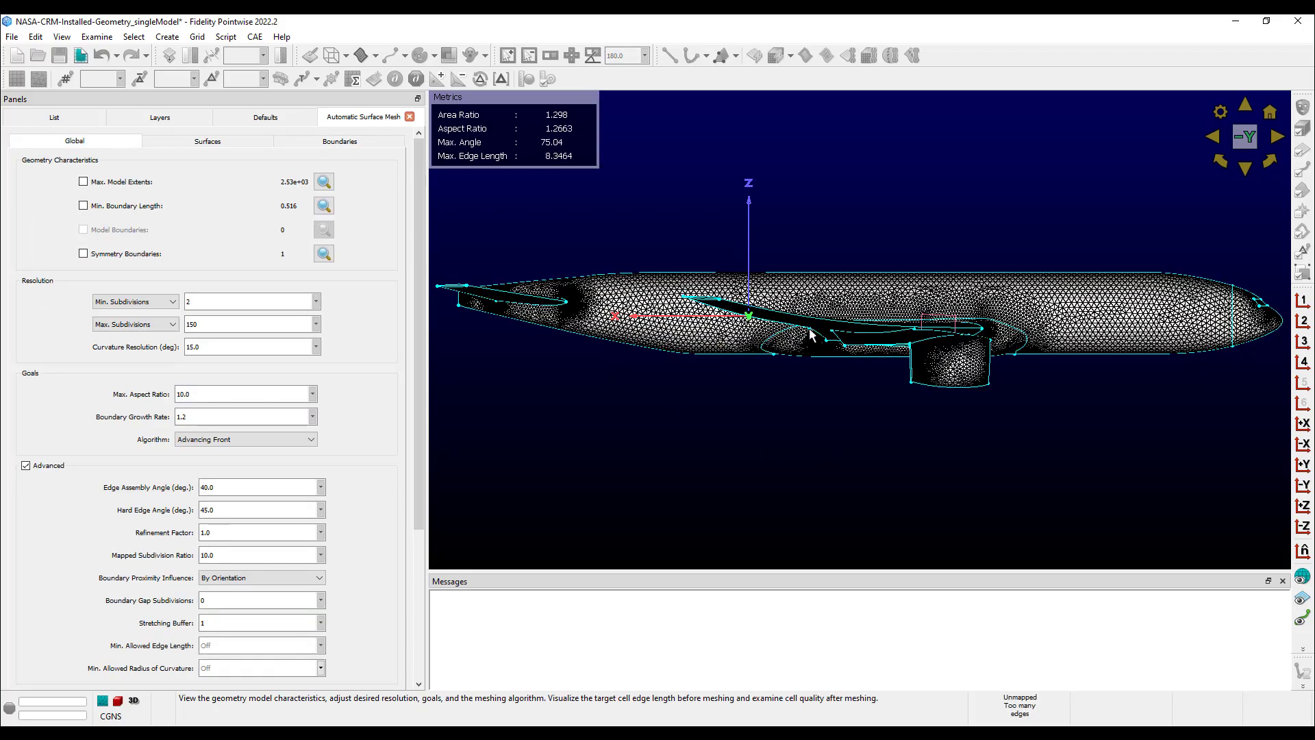
key("1")
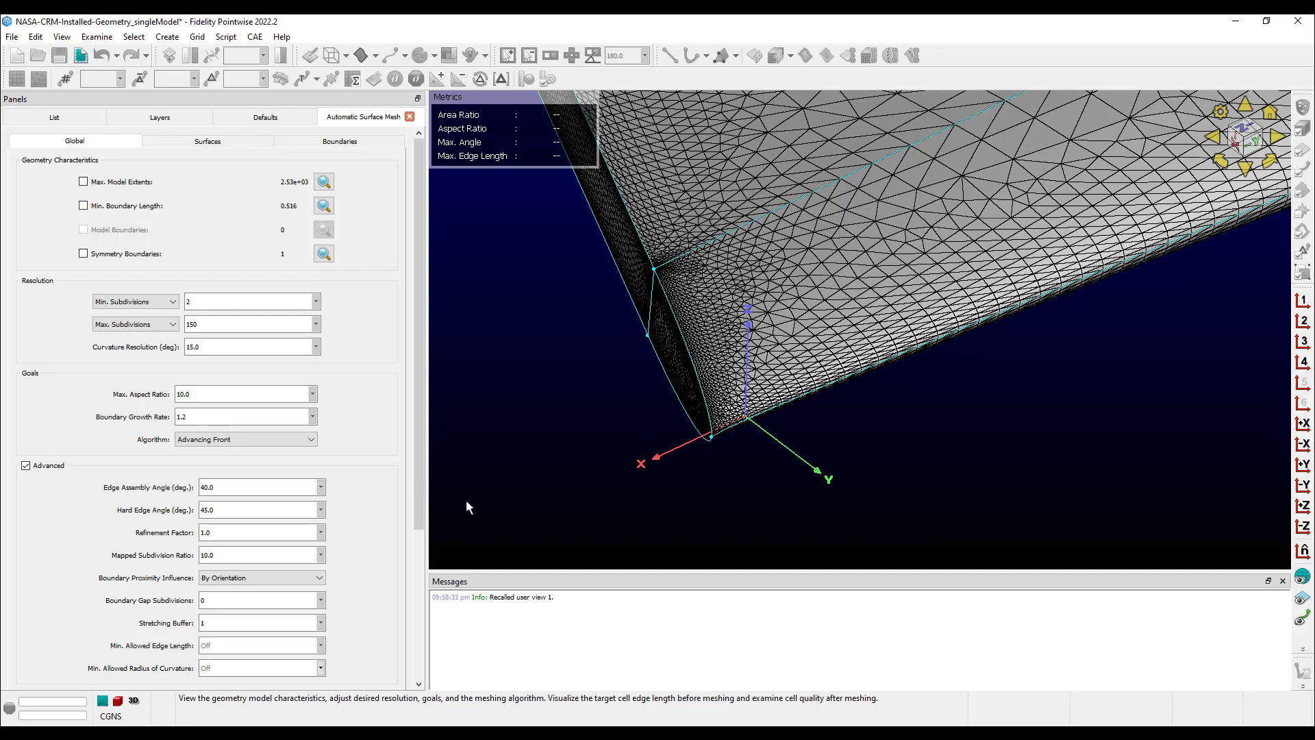
left_click(274, 669)
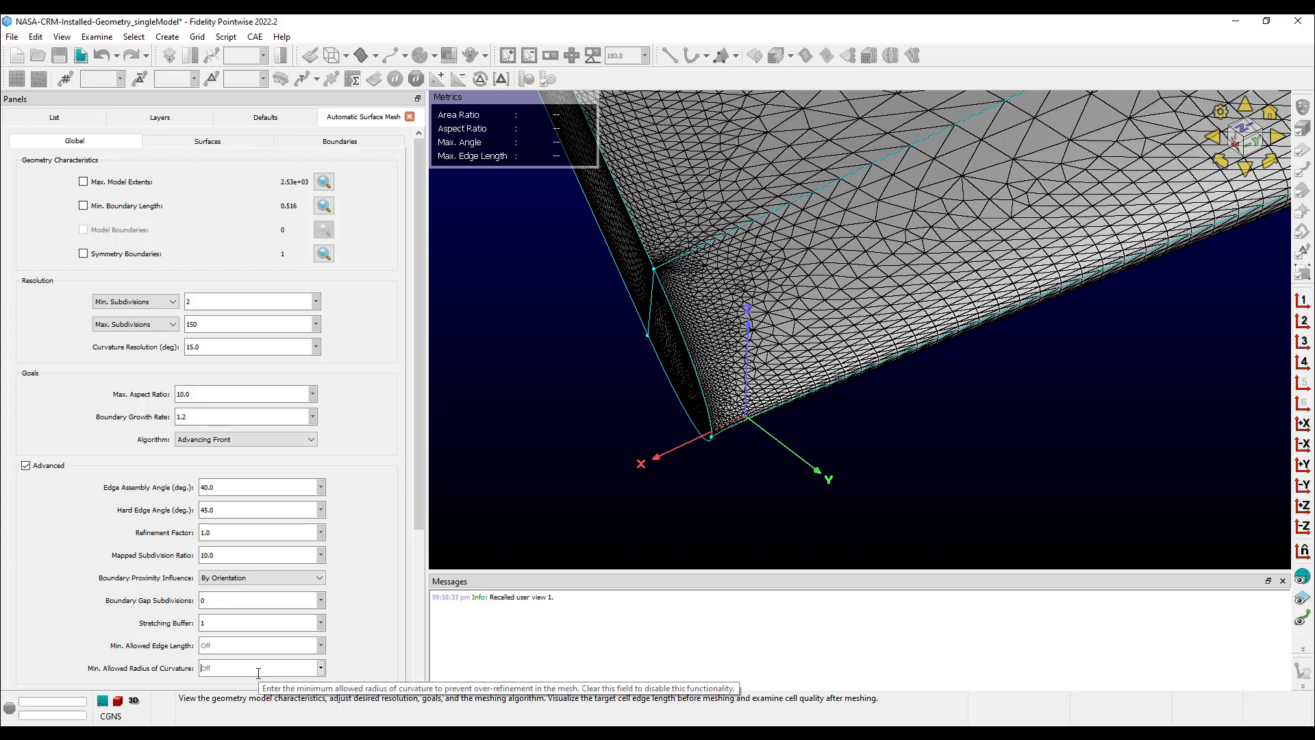
type("0.25")
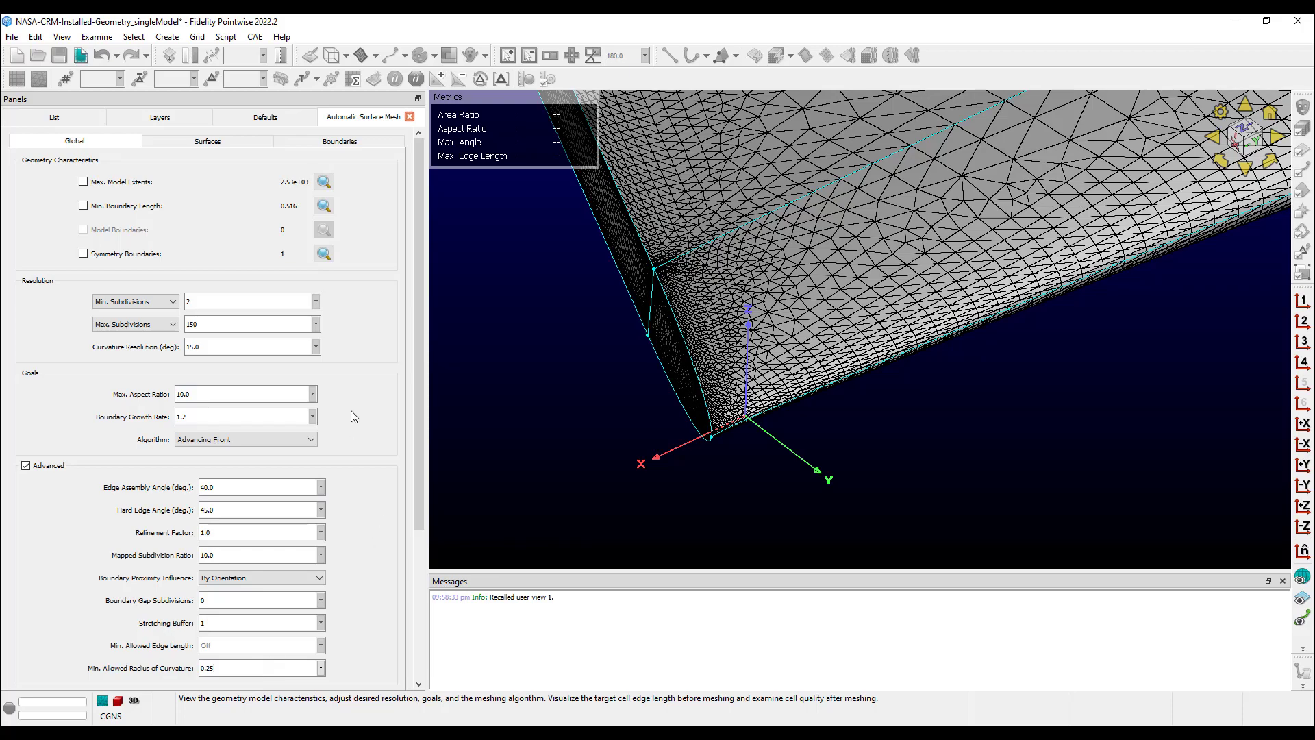
key("ctrl+2")
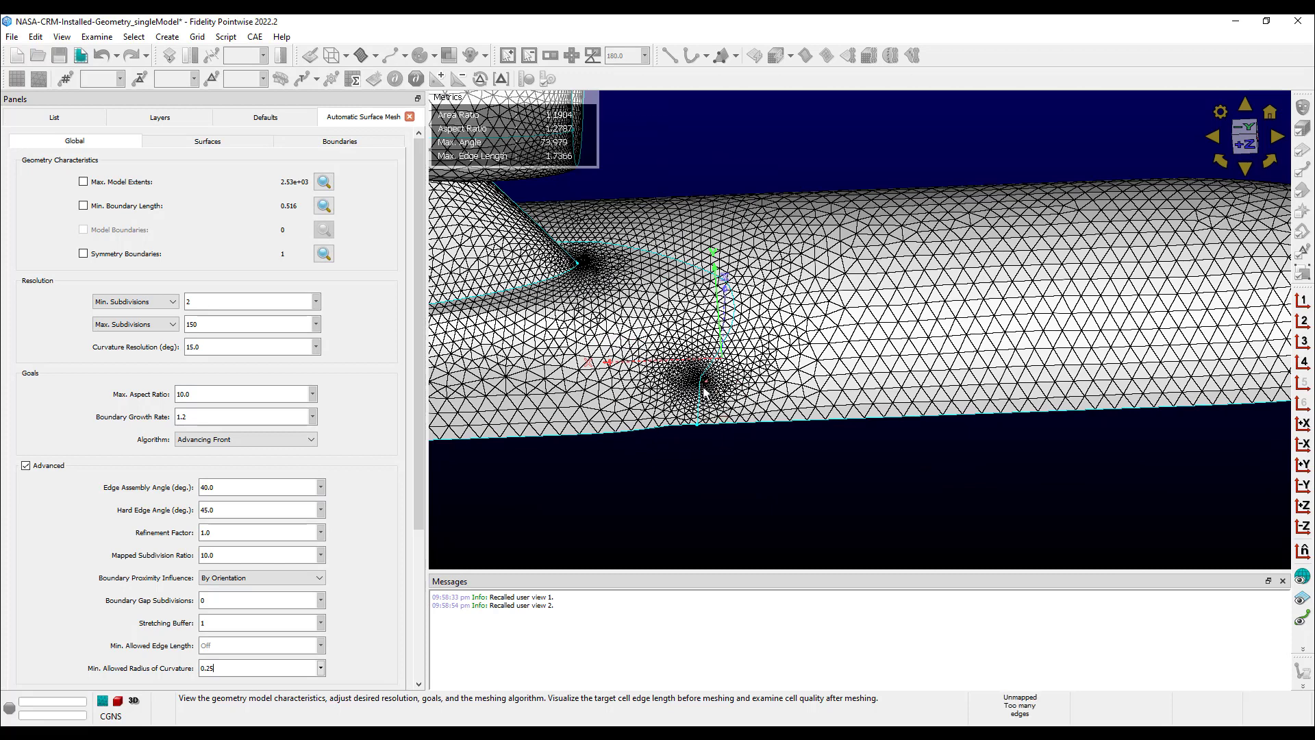
Set the Fairing-Fuselage Junction boundary's minimum curvature radius to 12.
left_click(329, 140)
scroll(172, 254, "down", 2)
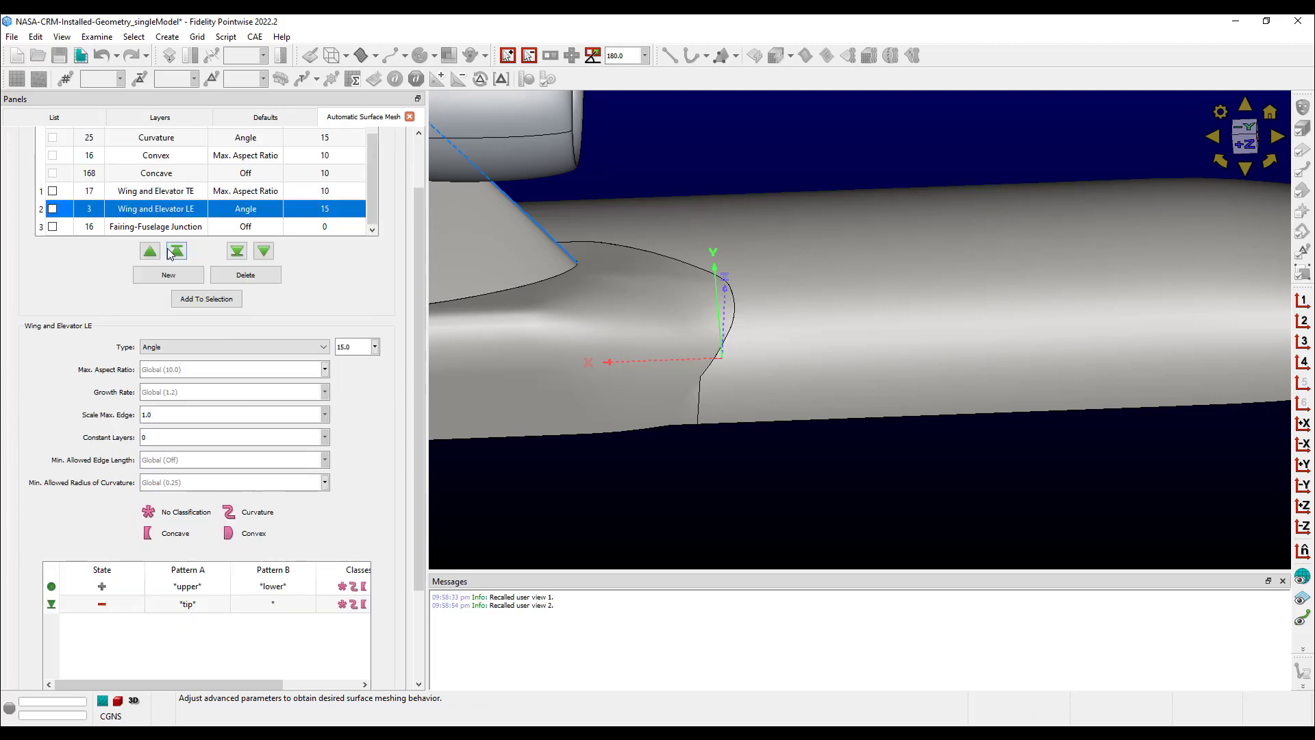
left_click(171, 227)
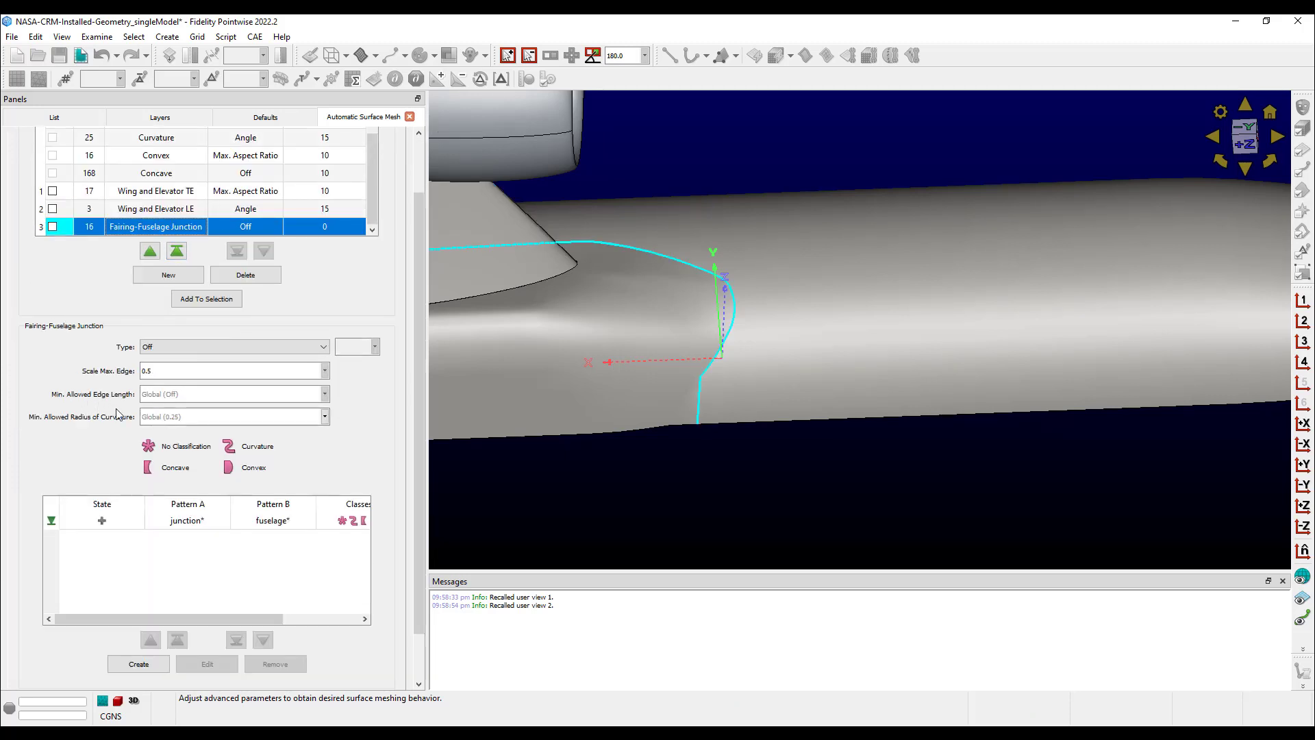
left_click(171, 416)
type("12")
Preview the trailing-edge mesh, then set Wing and Elevator TE max aspect ratio to 50.
key("ctrl+3")
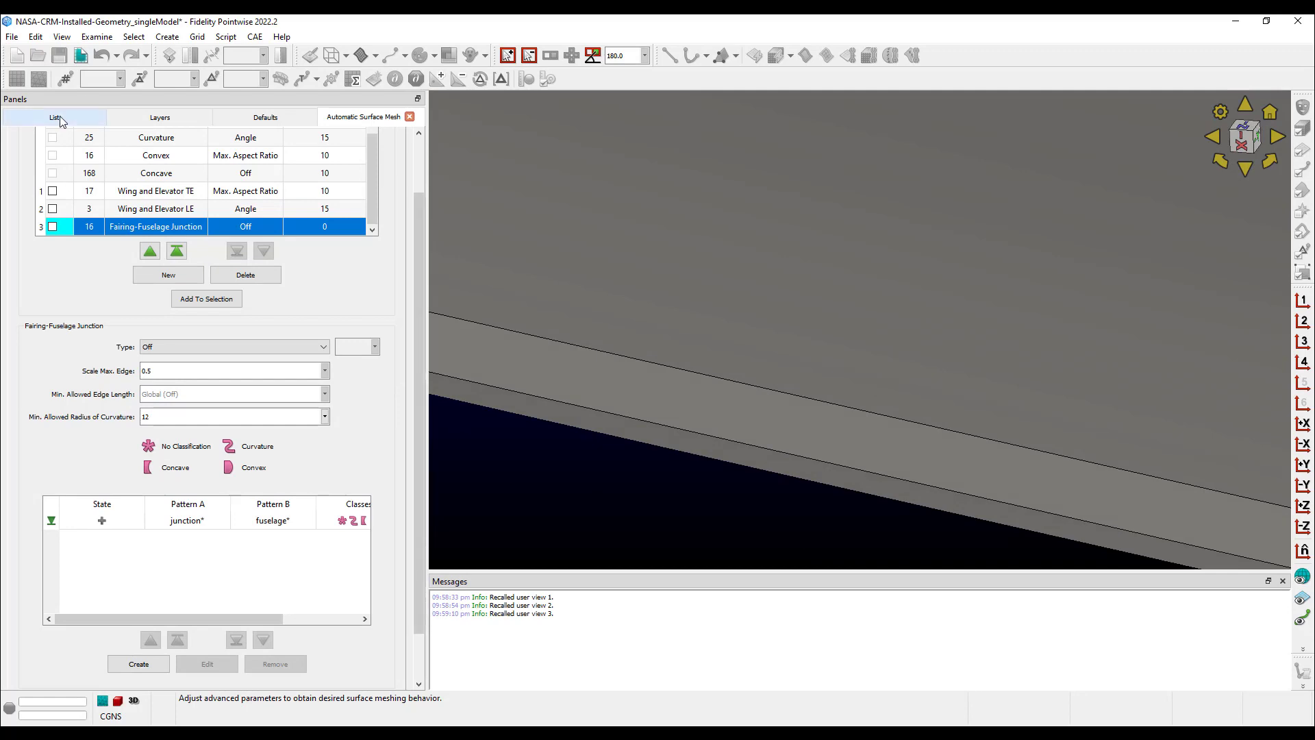
scroll(65, 130, "up", 2)
left_click(76, 144)
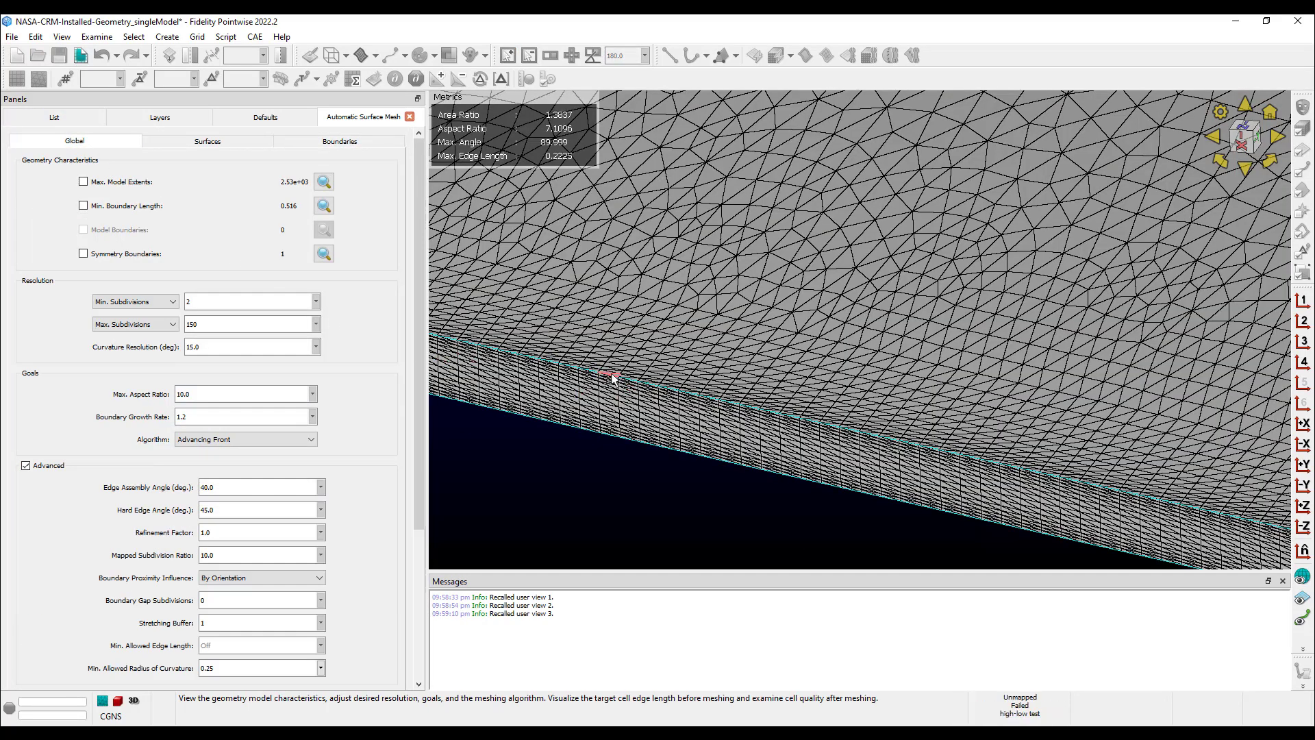
left_click(356, 145)
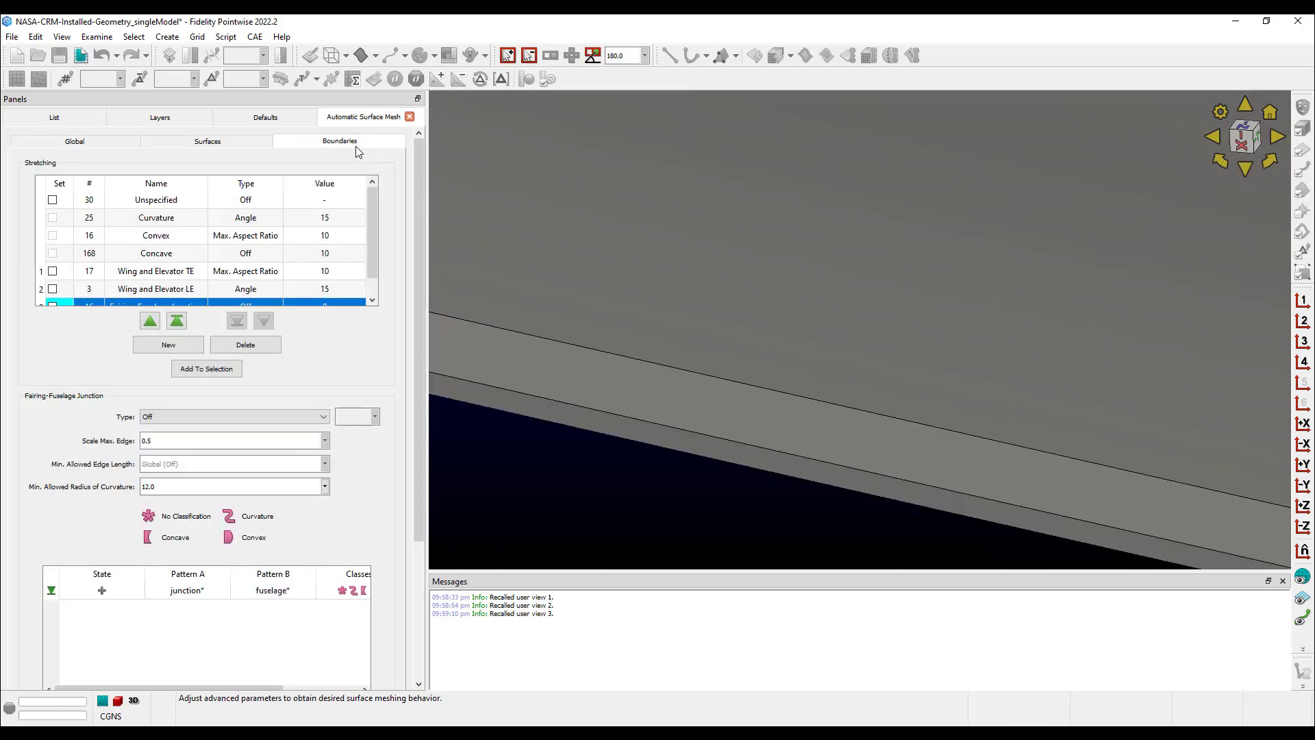
left_click(336, 272)
double_click(343, 414)
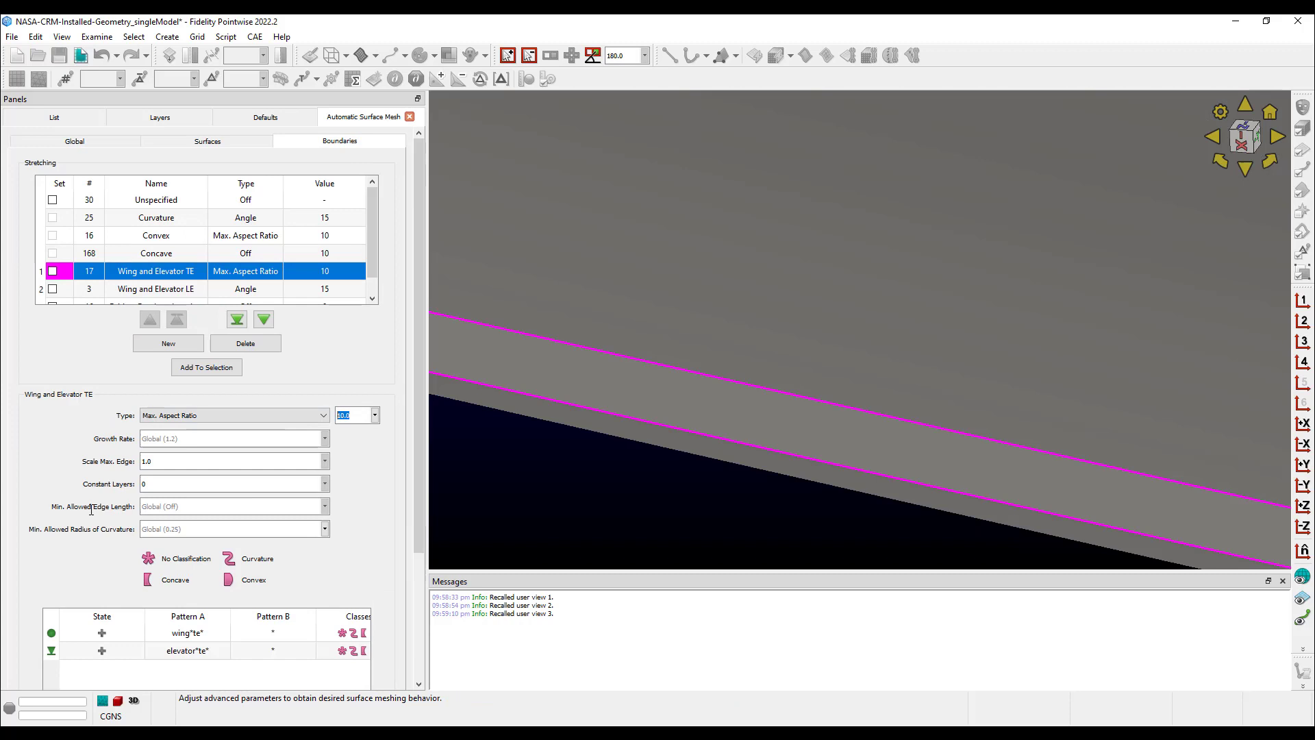
type("50")
Set max aspect ratio 50 on the Wing and Elevator LE boundary and TE surface filter.
left_click(325, 290)
left_click(170, 443)
type("50")
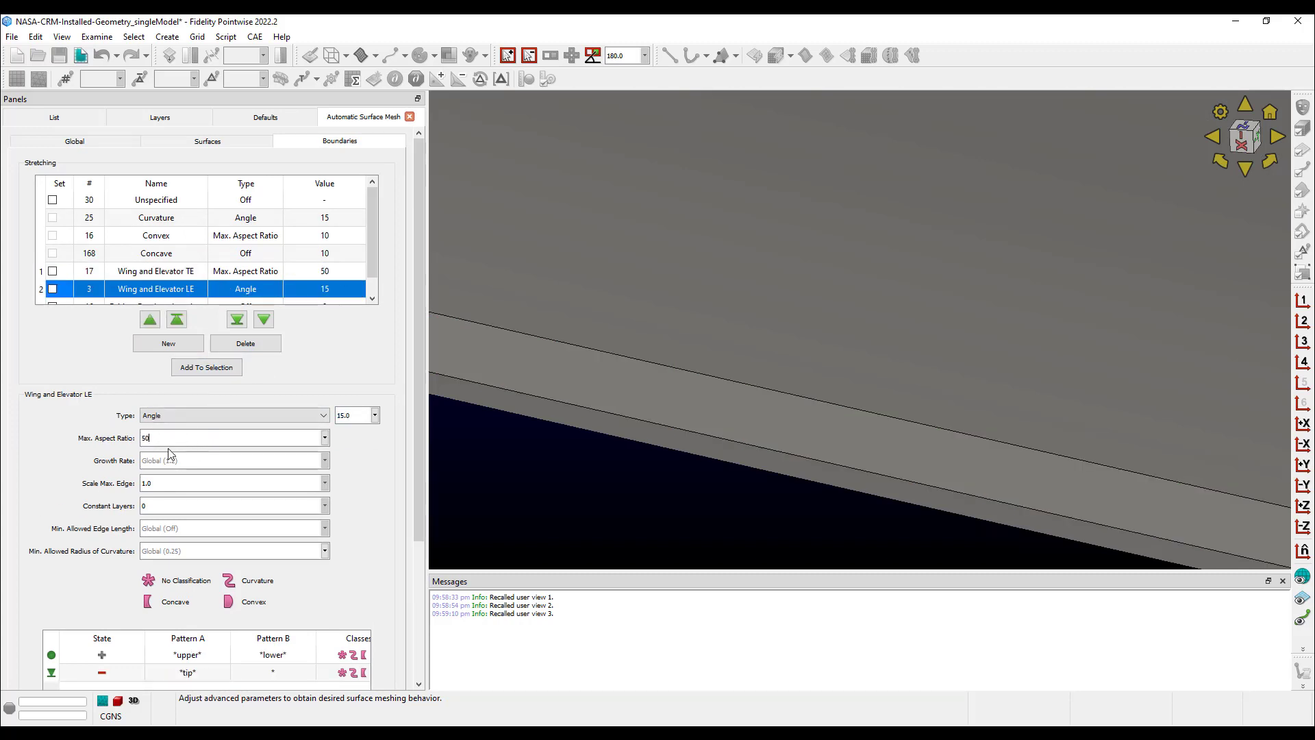
left_click(187, 142)
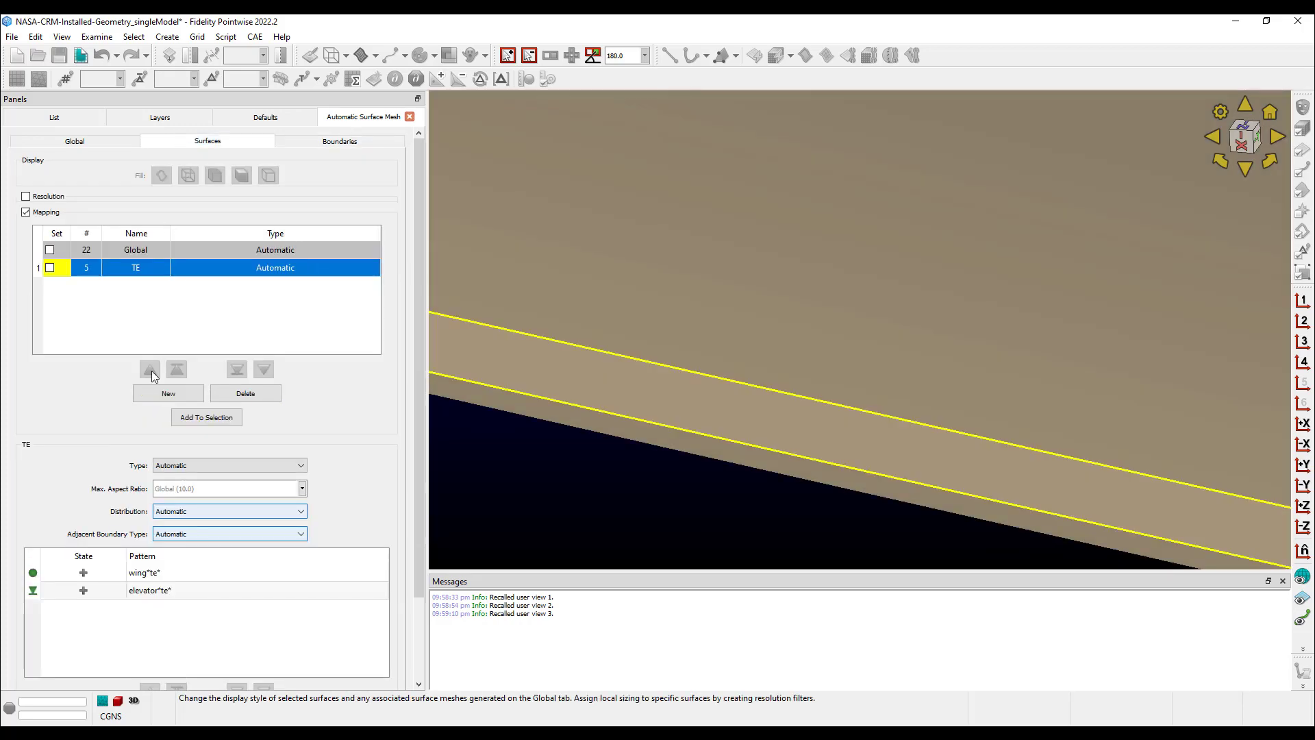
key("shift+Tab")
type("50")
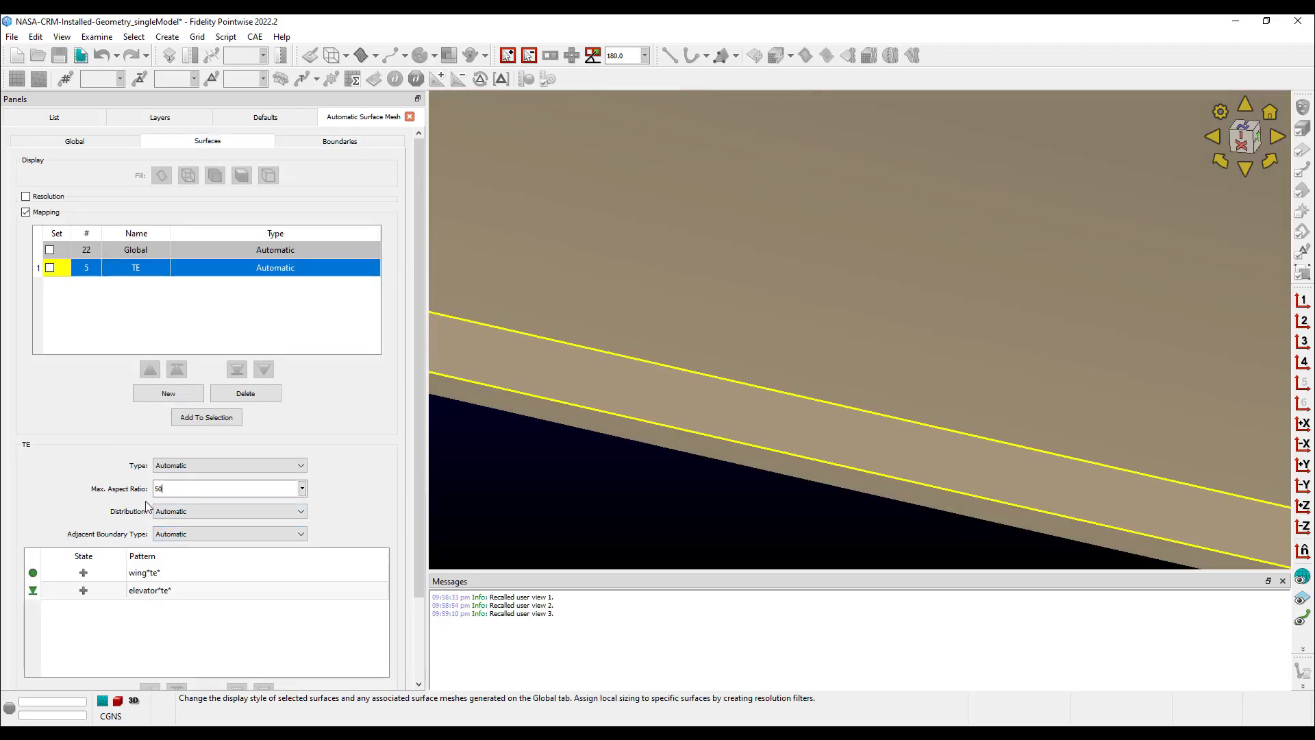
Create the automatic surface mesh from the Global settings.
left_click(74, 142)
scroll(84, 481, "down", 5)
left_click(214, 625)
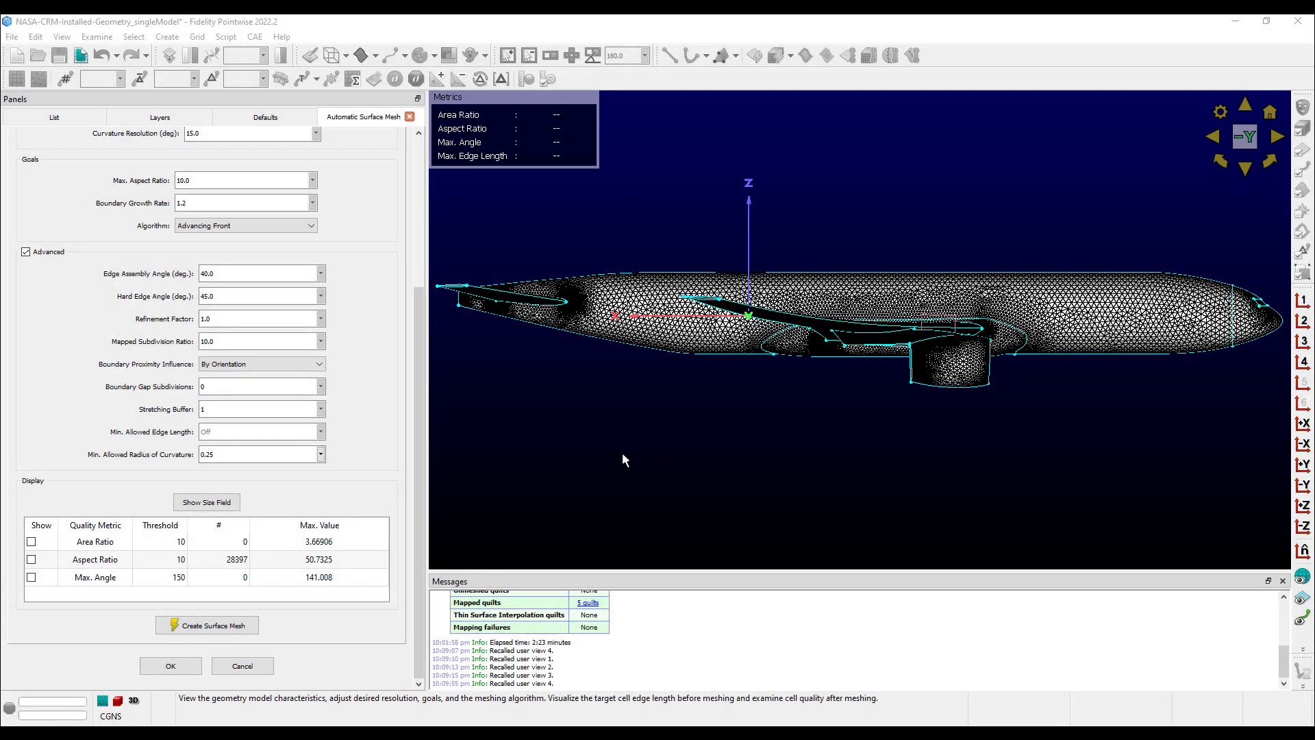
Inspect the new mesh in the wing underside, fuselage-nacelle and trailing-edge views.
key("ctrl+1")
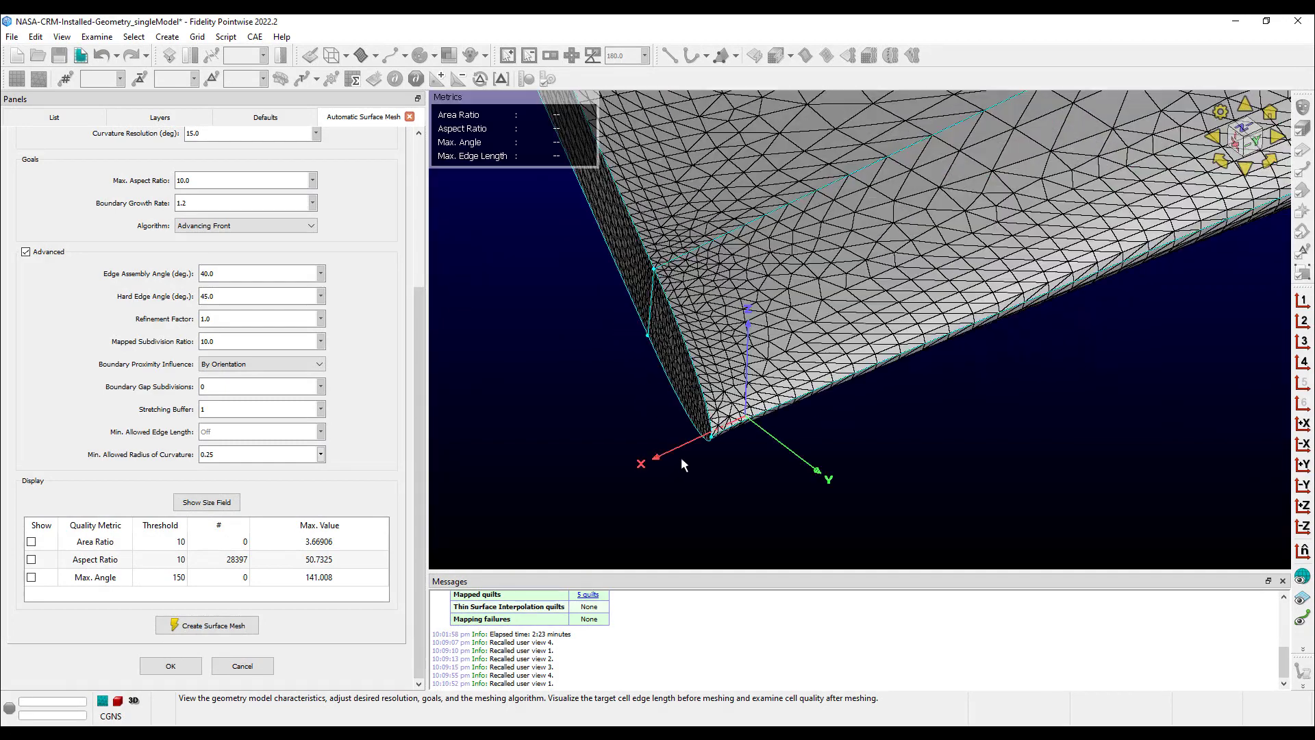
mouse_move(712, 410)
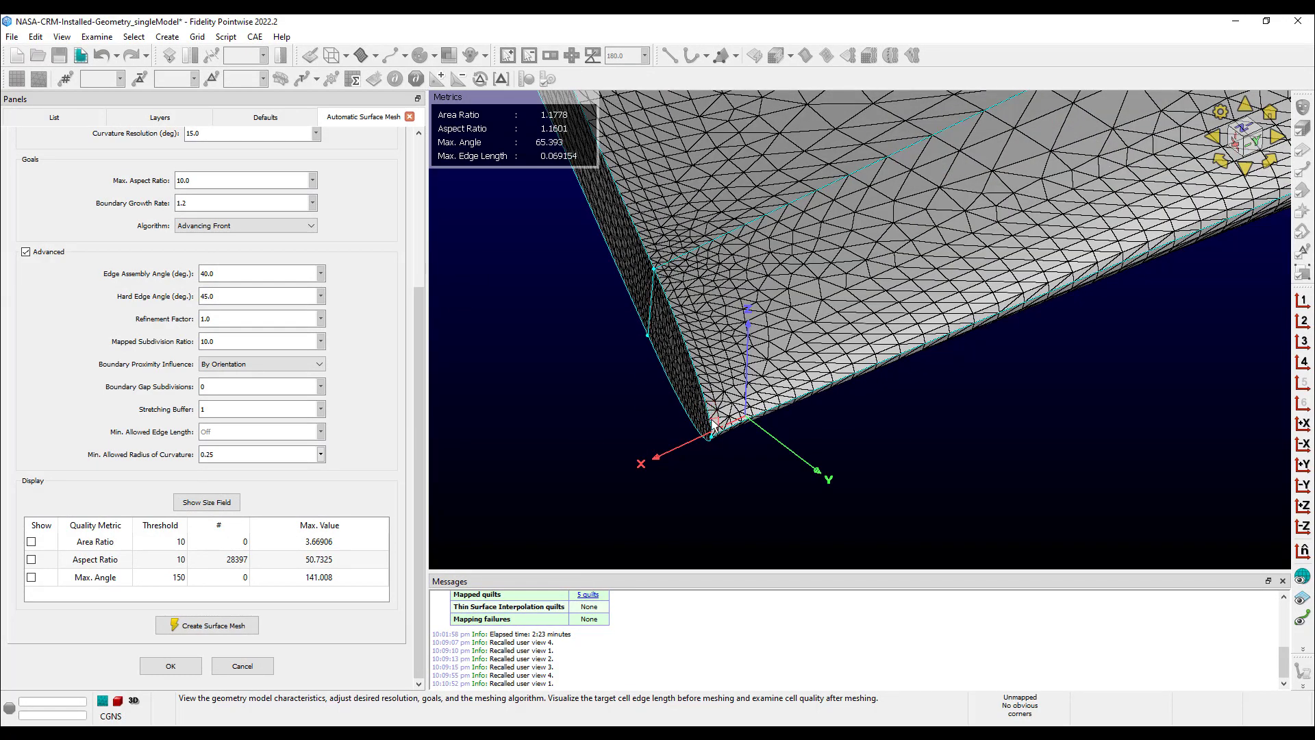
key("ctrl+2")
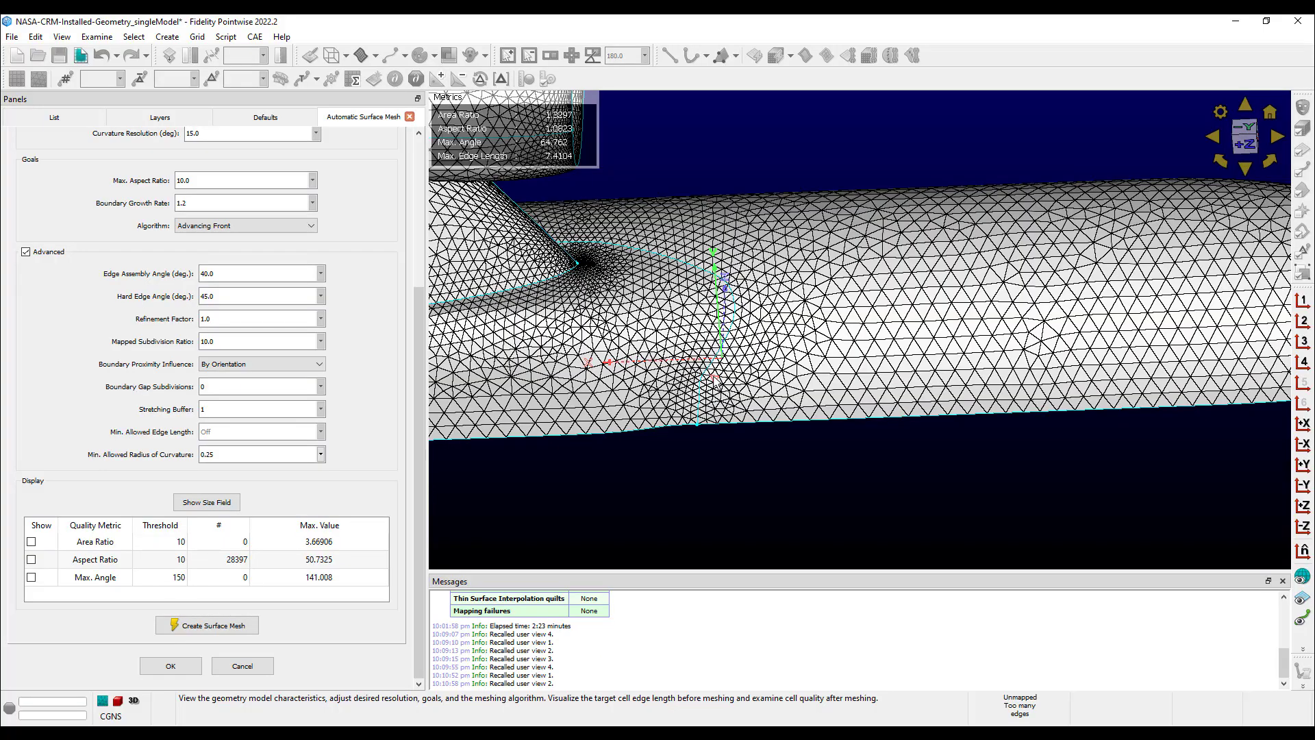
key("3")
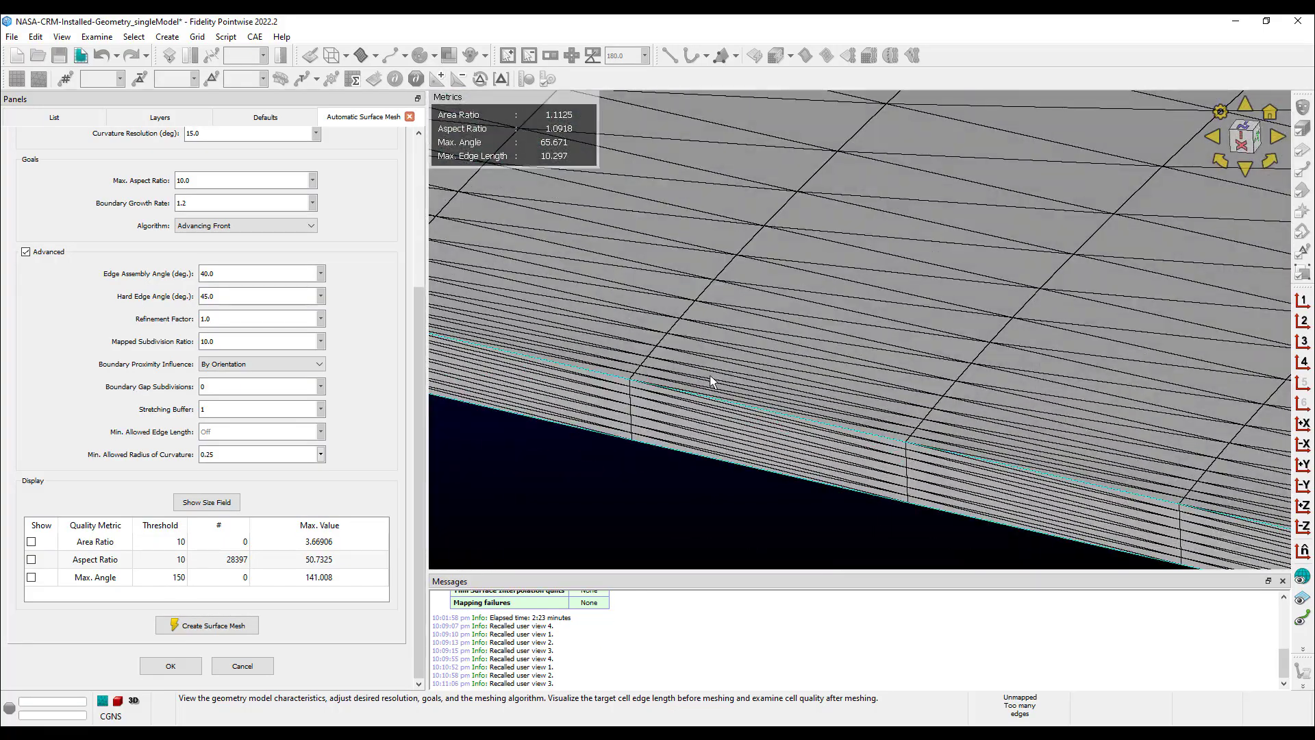